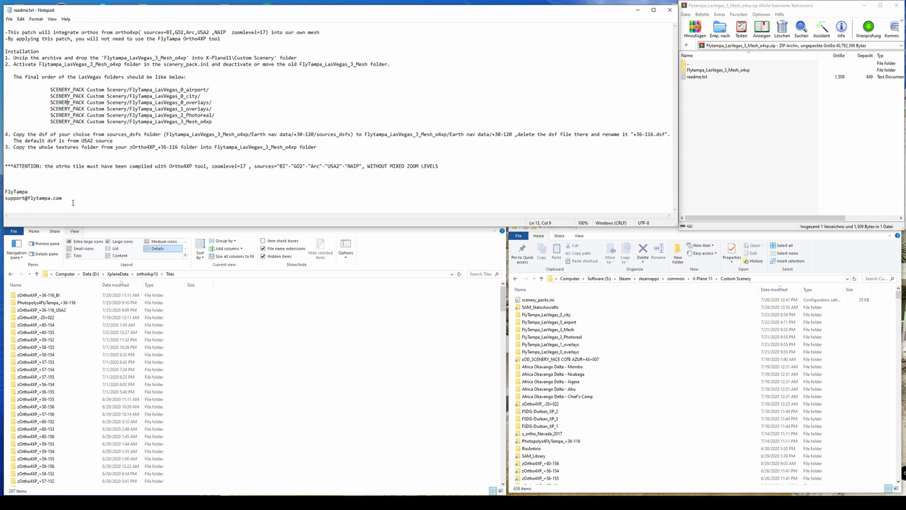
Review the readme's ATTENTION note on the required Ortho4XP imagery sources and the +36-116 BI tile.
left_click_drag(73, 203, 7, 34)
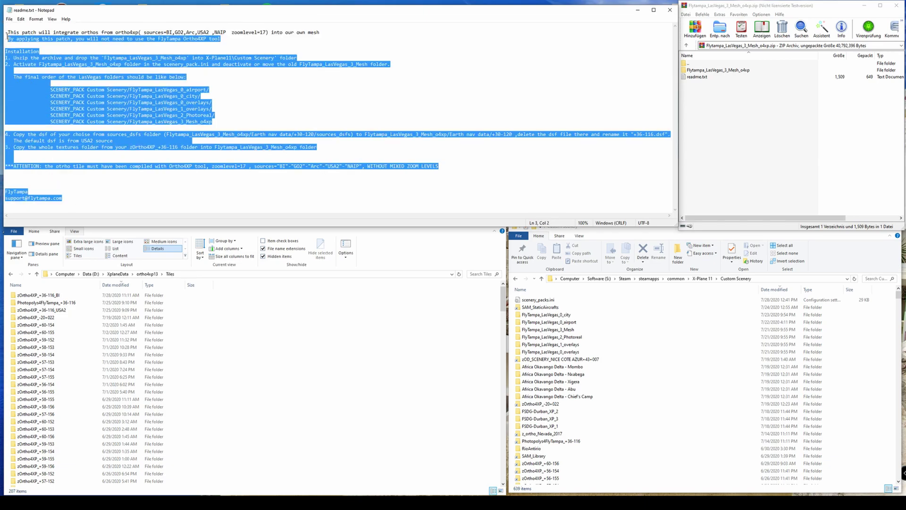
left_click(71, 71)
left_click(67, 198)
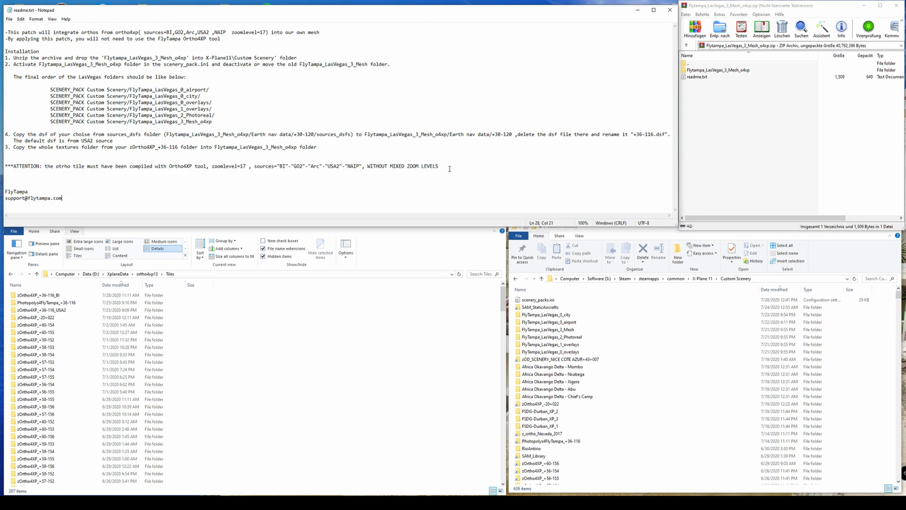
left_click_drag(449, 169, 4, 167)
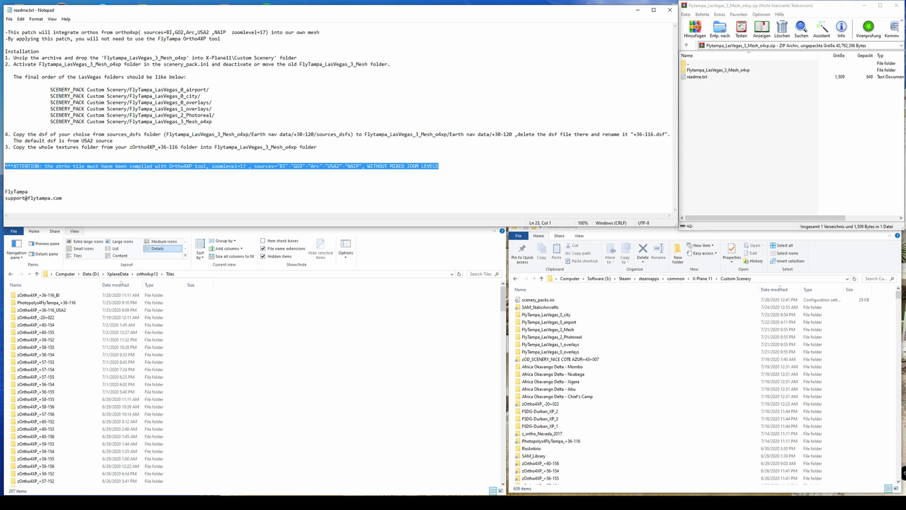
left_click(32, 179)
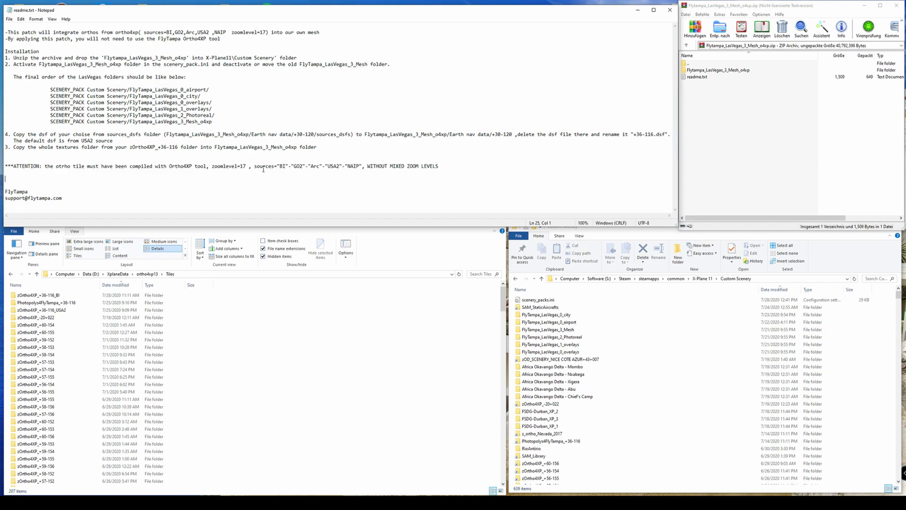
left_click_drag(276, 167, 362, 164)
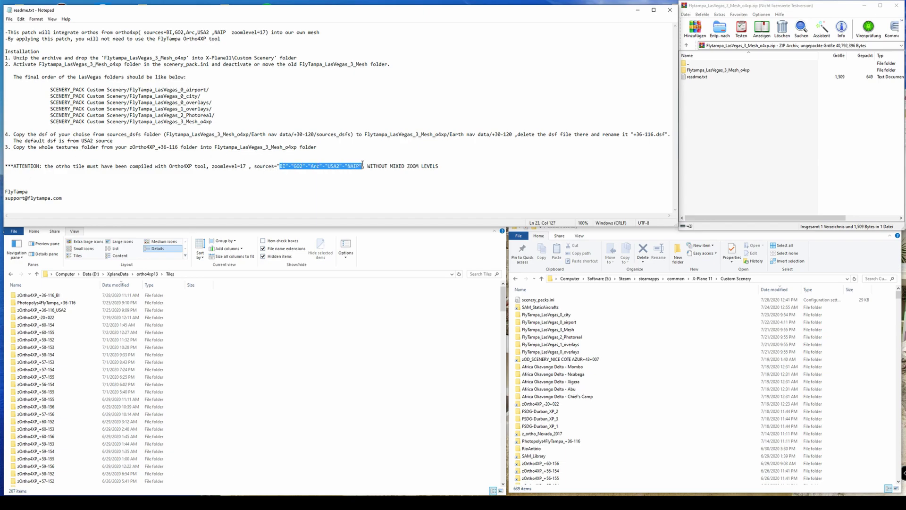
left_click(363, 155)
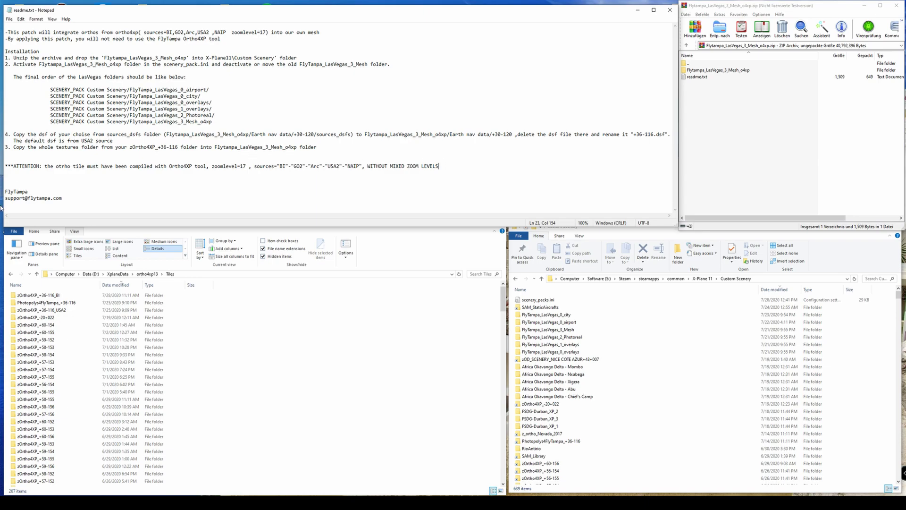
left_click(57, 296)
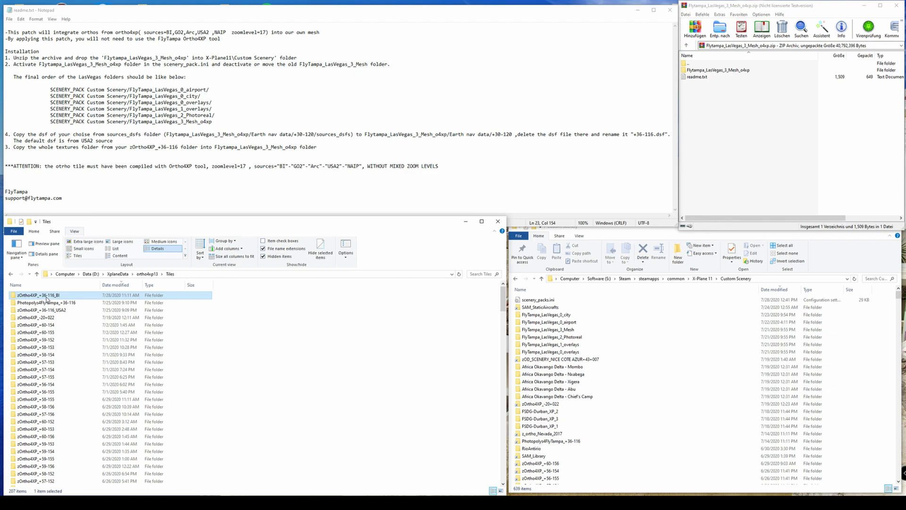
left_click(137, 193)
left_click_drag(113, 198, 4, 26)
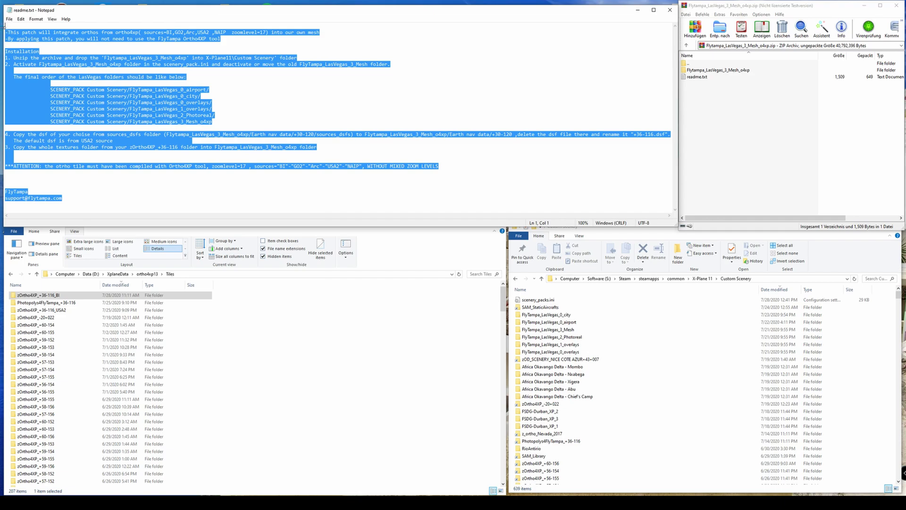
left_click(63, 77)
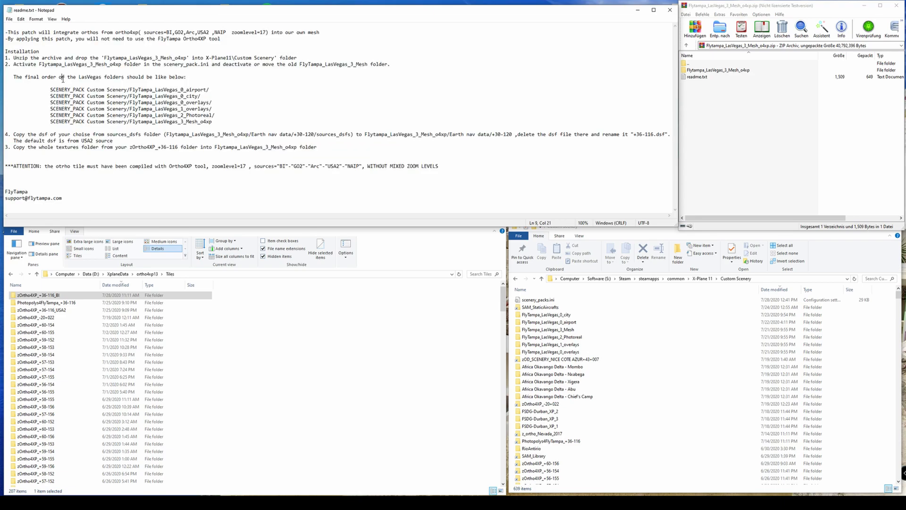
Extract Flytampa_LasVegas_3_Mesh_o4xp from the WinRAR archive into Custom Scenery.
left_click(746, 135)
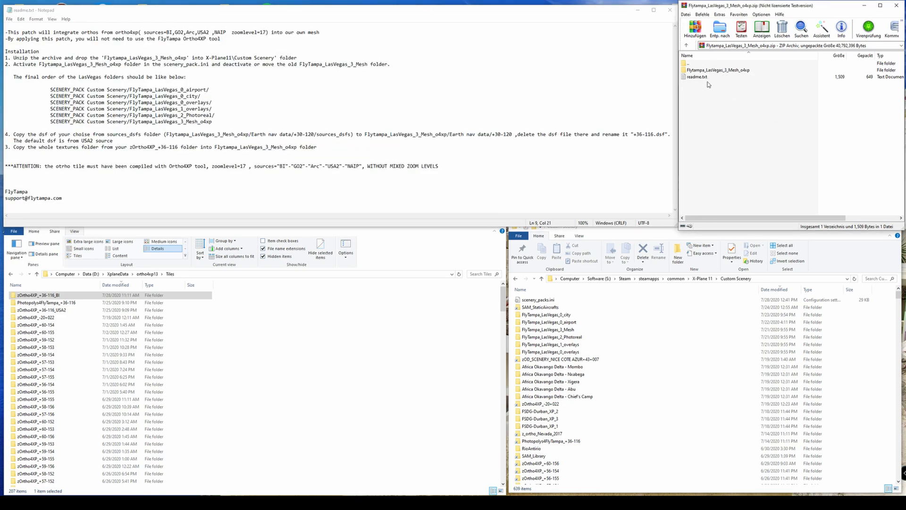
left_click(692, 74)
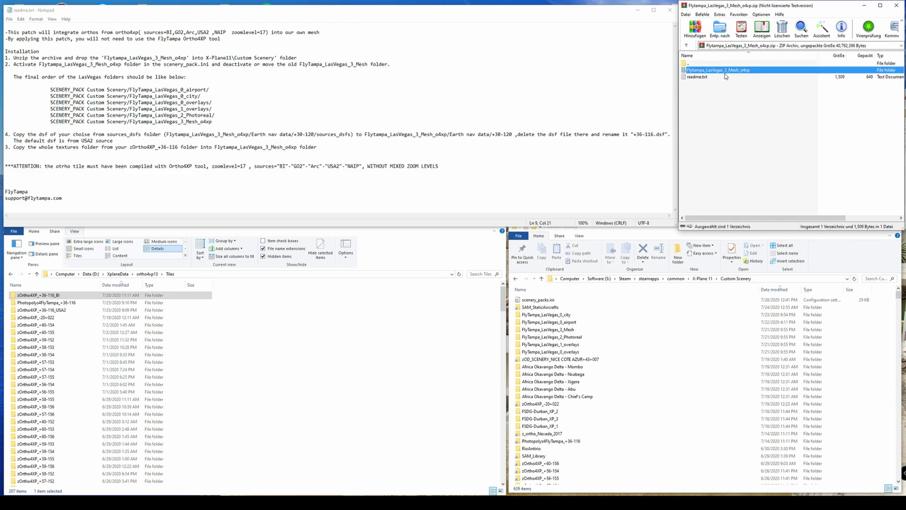
left_click(740, 167)
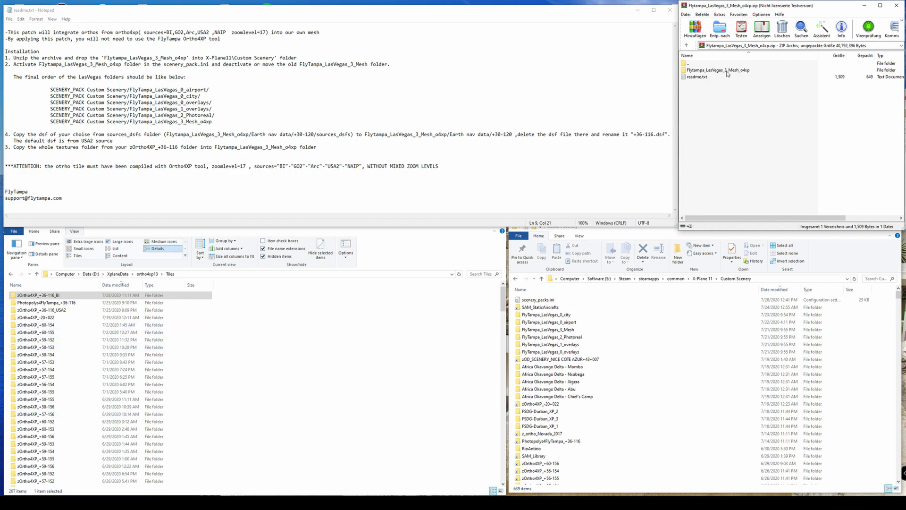
left_click_drag(727, 71, 541, 304)
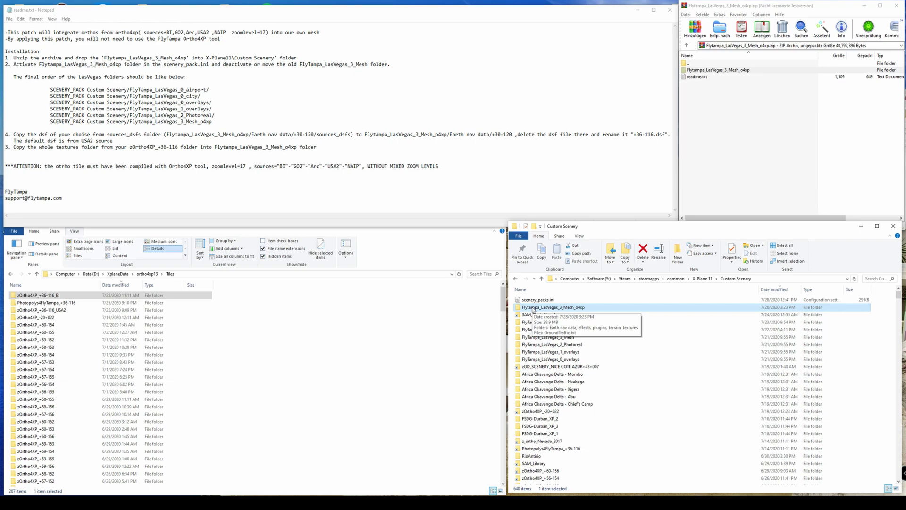
Navigate into Flytampa_LasVegas_3_Mesh_o4xp > Earth nav data > +30-120 > sources_dfs.
double_click(540, 308)
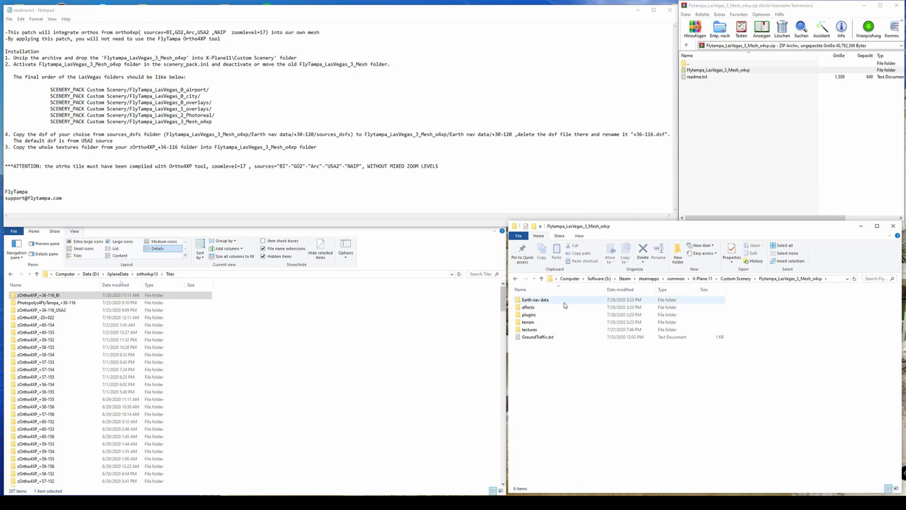
double_click(542, 303)
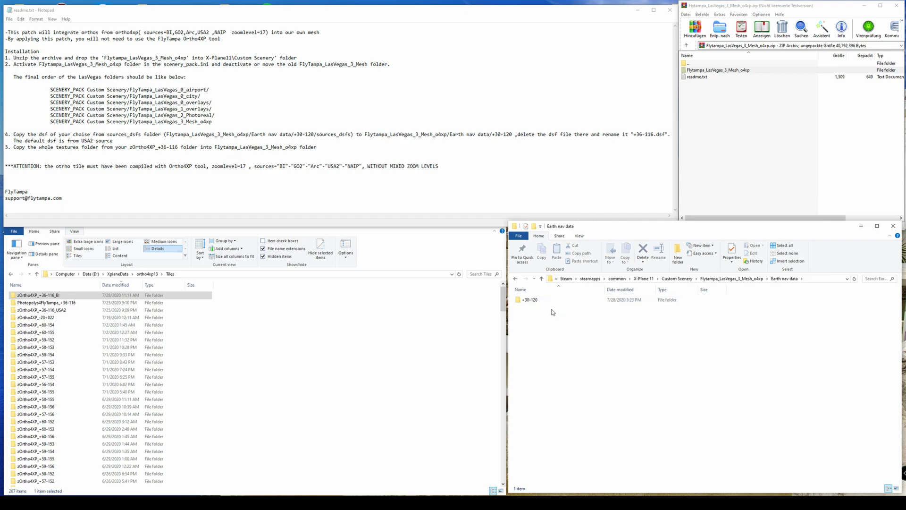
double_click(535, 301)
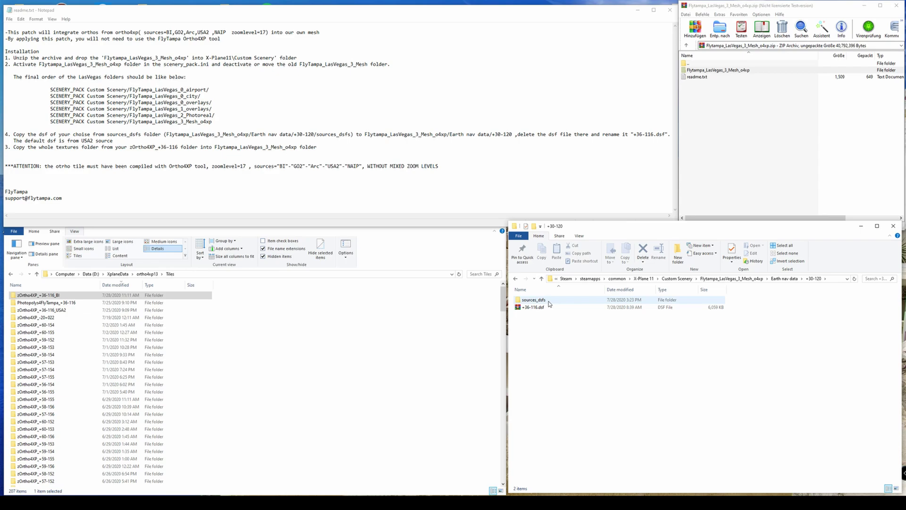
mouse_move(549, 301)
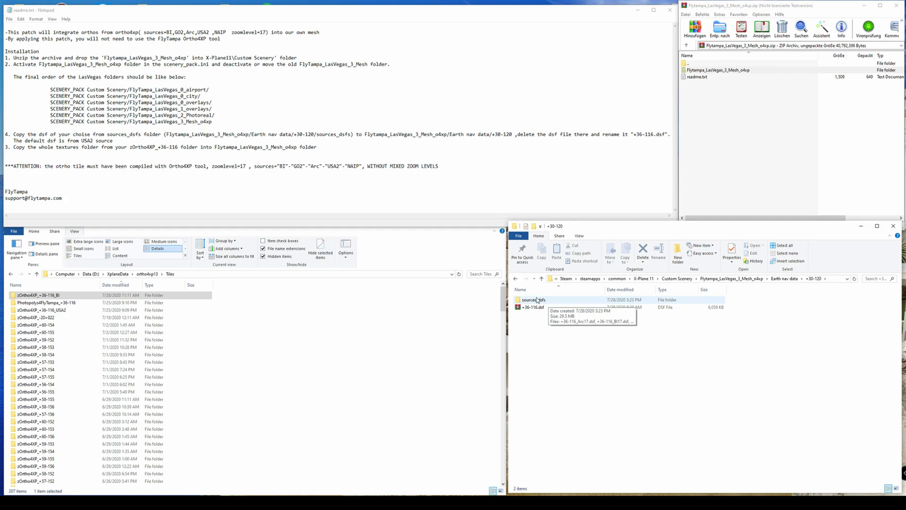
double_click(538, 300)
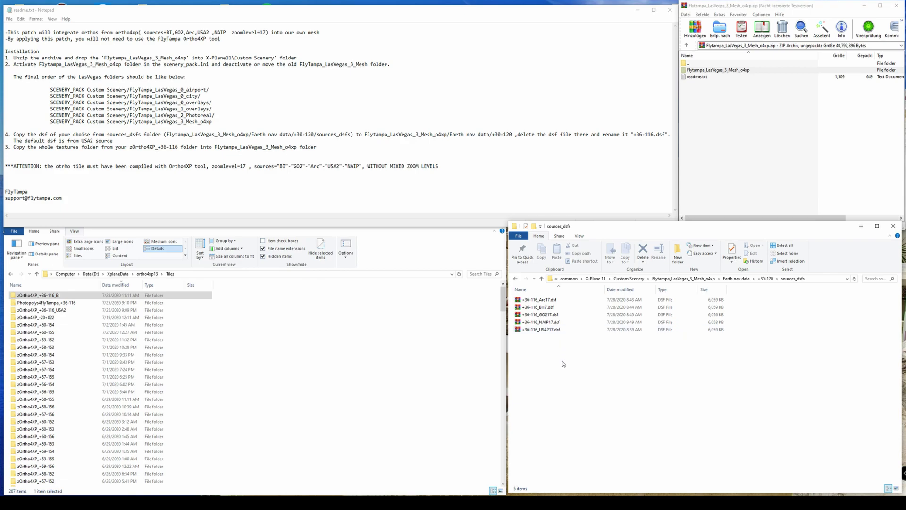
Compare the BI17 and GO217 DSF variants, then copy +36-116_BI17.dsf.
left_click(541, 308)
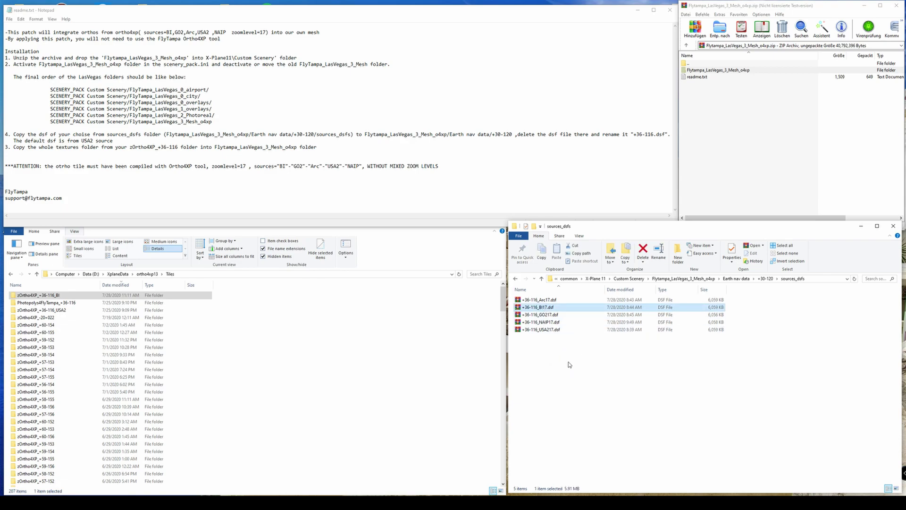
left_click(548, 315)
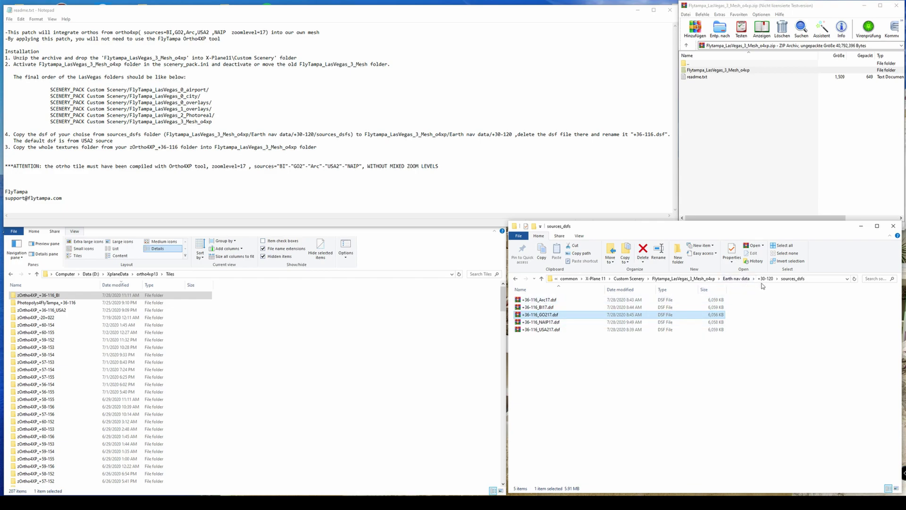
left_click(683, 378)
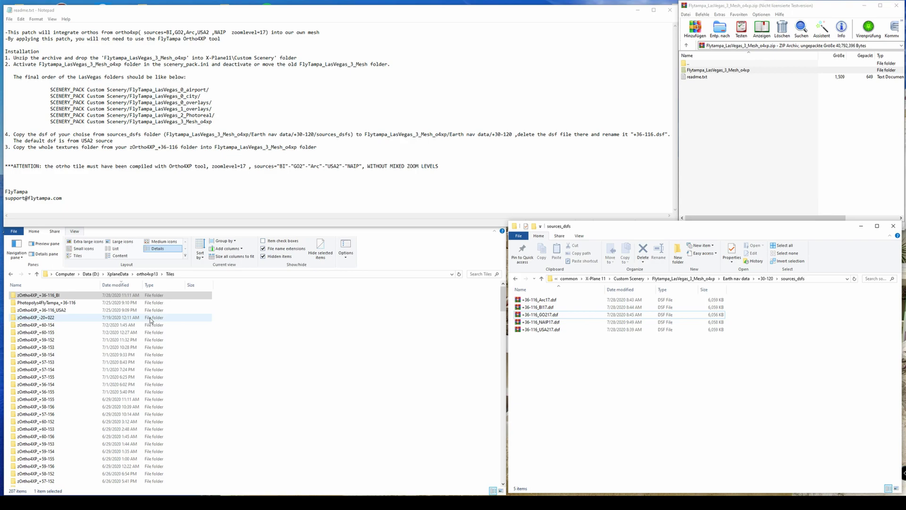
left_click(56, 296)
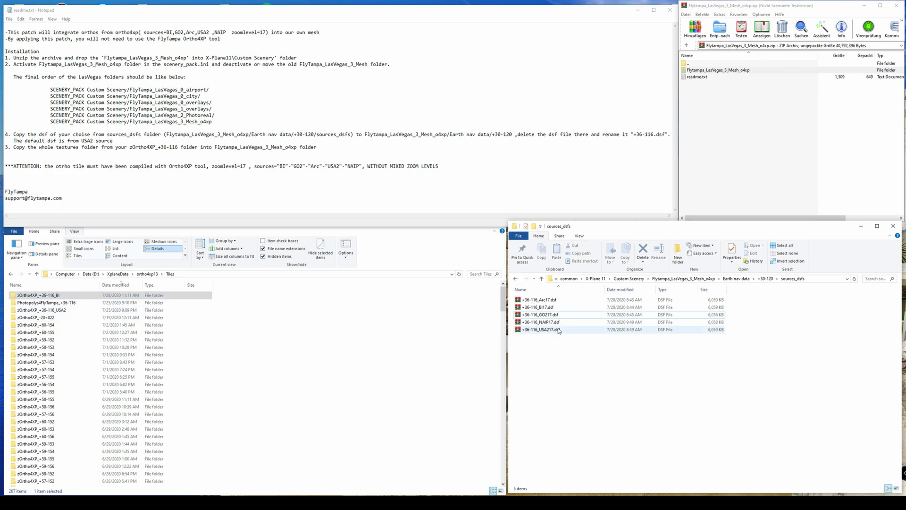
left_click(540, 308)
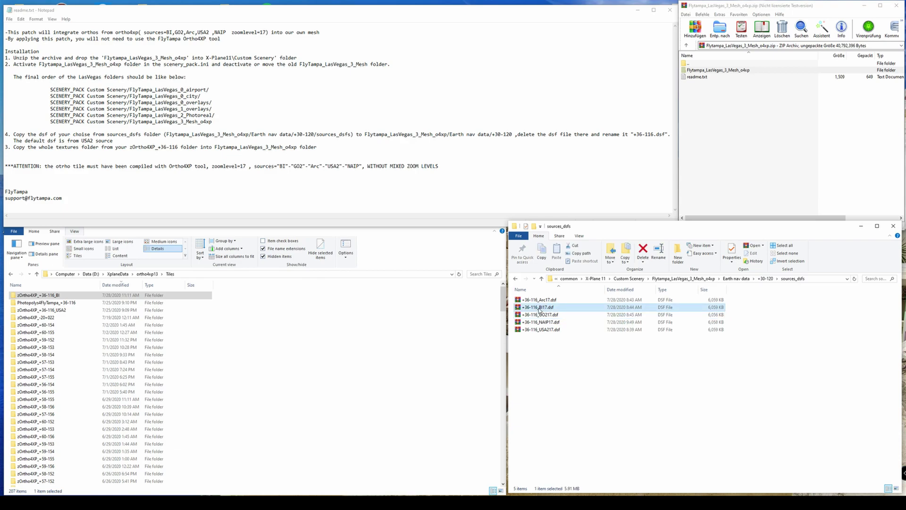
right_click(539, 308)
left_click(557, 266)
Paste +36-116_BI17.dsf into the +30-120 folder.
left_click(738, 279)
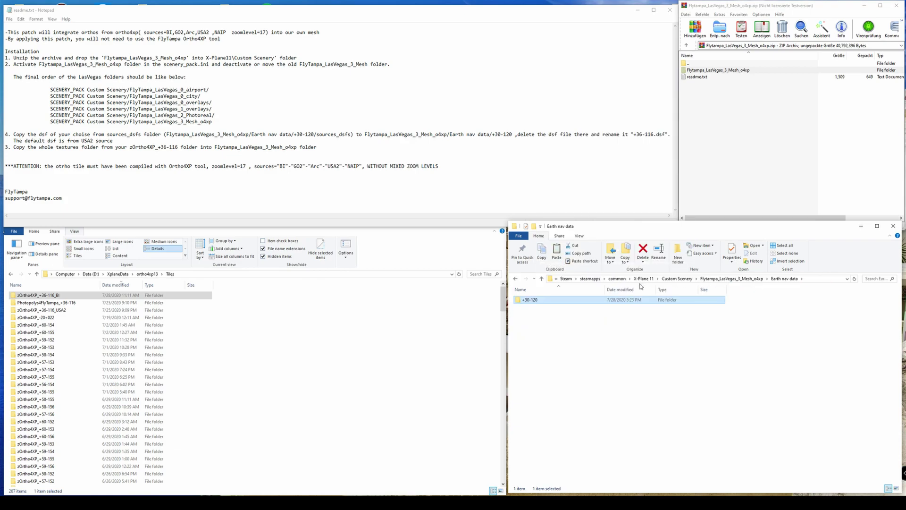
double_click(557, 300)
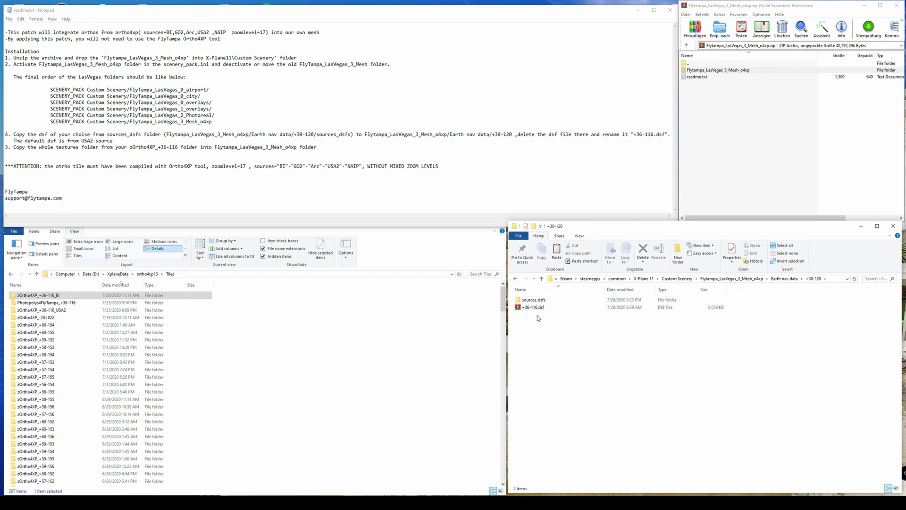
right_click(535, 327)
left_click(561, 379)
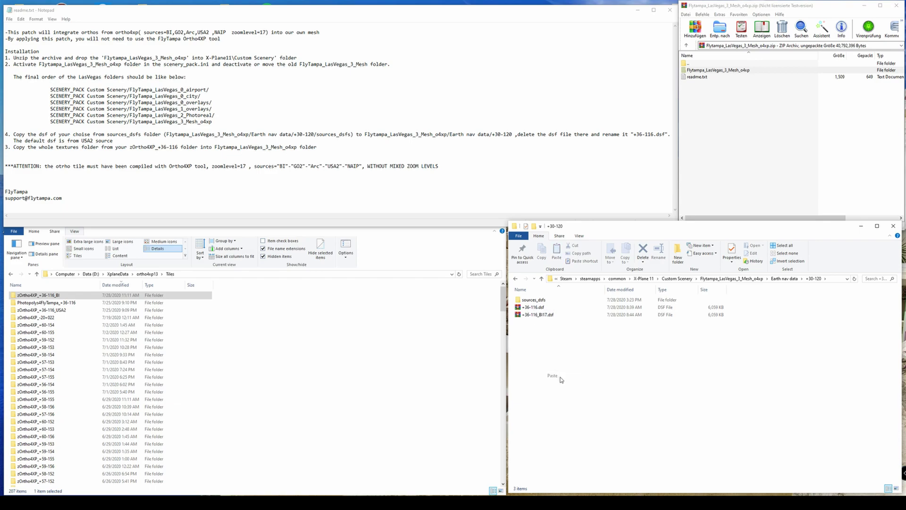
Delete the default +36-116.dsf and rename +36-116_BI17.dsf to +36-116.dsf.
left_click(538, 308)
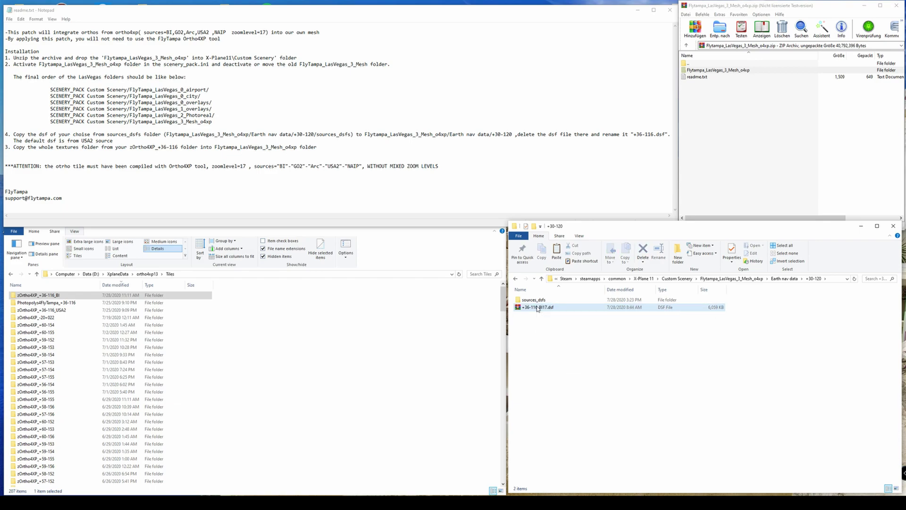
key("Delete")
key("F2")
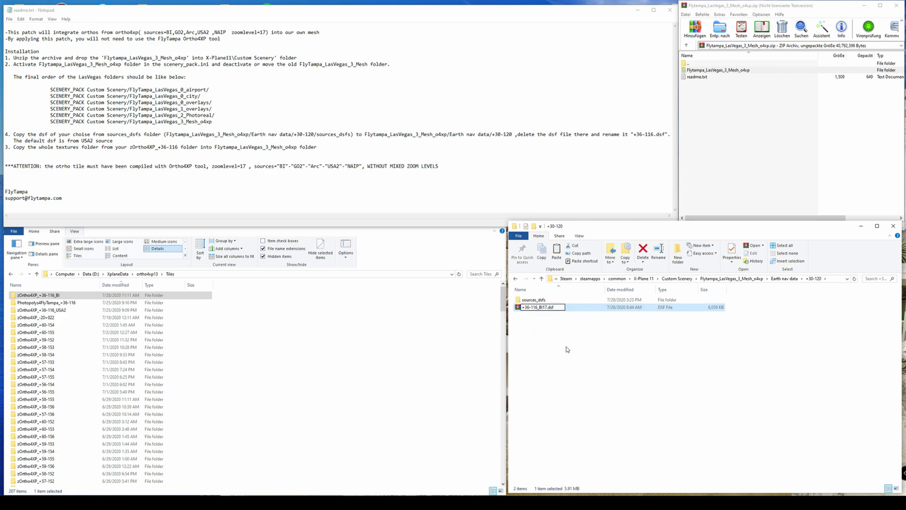
key("Delete")
key("Delete")
key("Delete")
key("Delete")
key("BackSpace")
key("Return")
Show the mesh's empty textures folder on the right and zOrtho4XP_+36-116_BI's textures on the left.
left_click(750, 279)
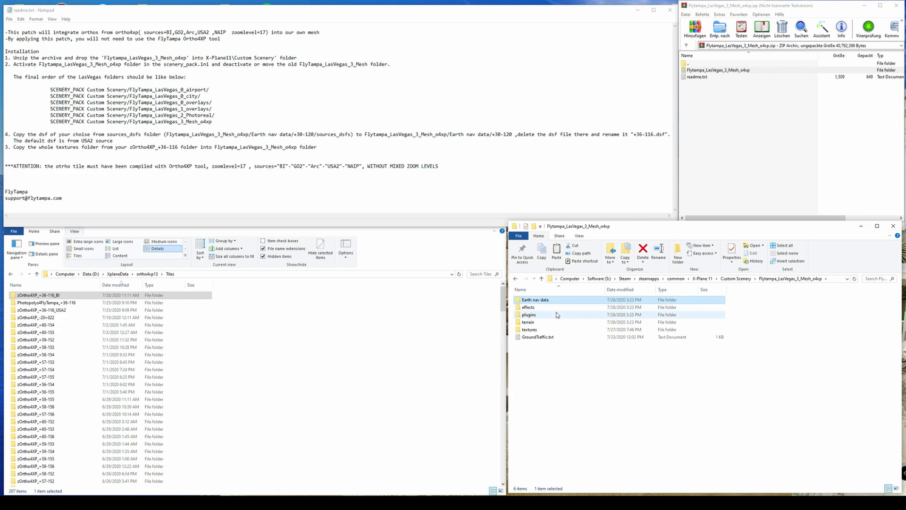
double_click(520, 332)
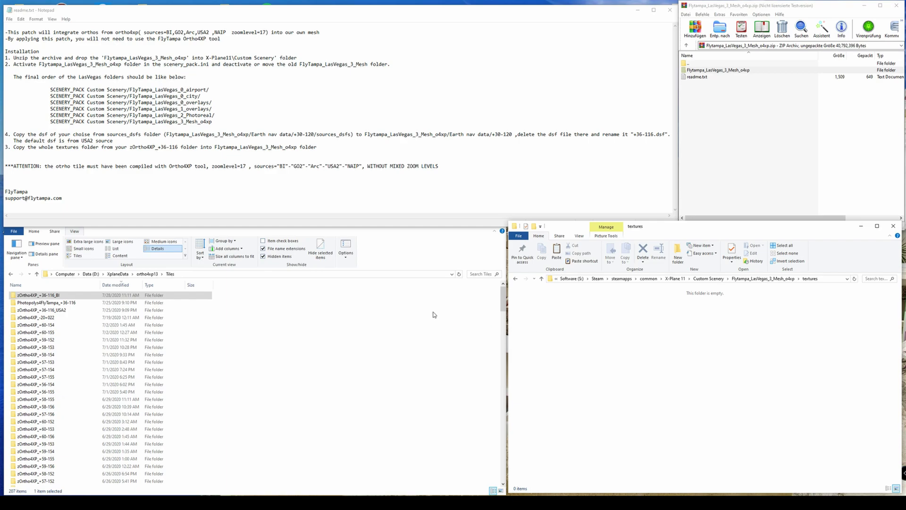
left_click(53, 297)
double_click(29, 297)
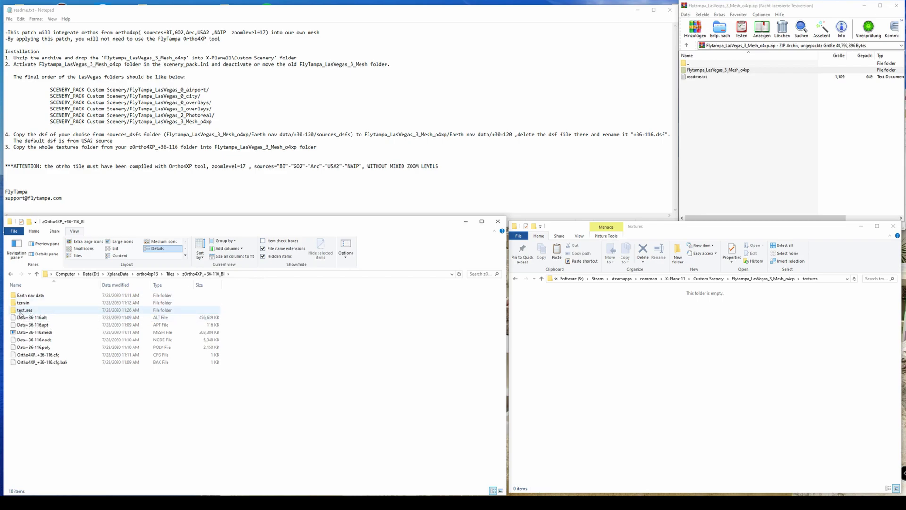
double_click(22, 310)
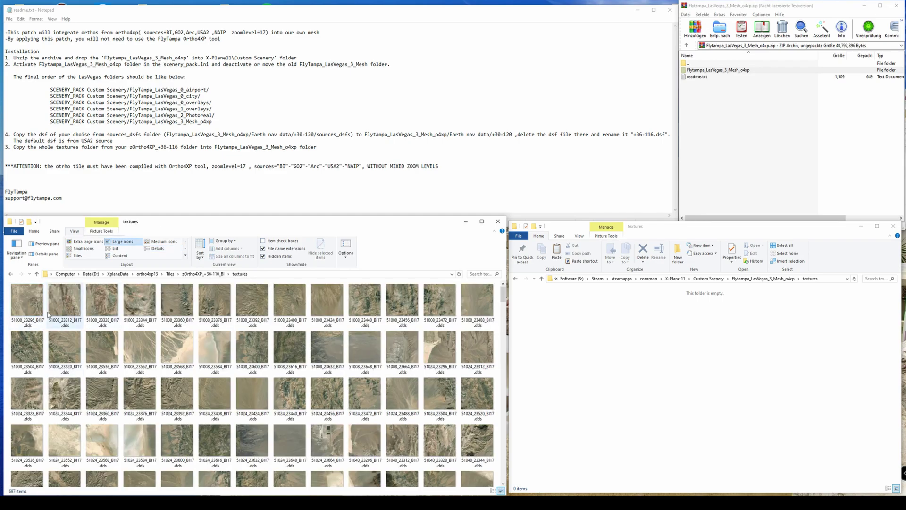
left_click(730, 368)
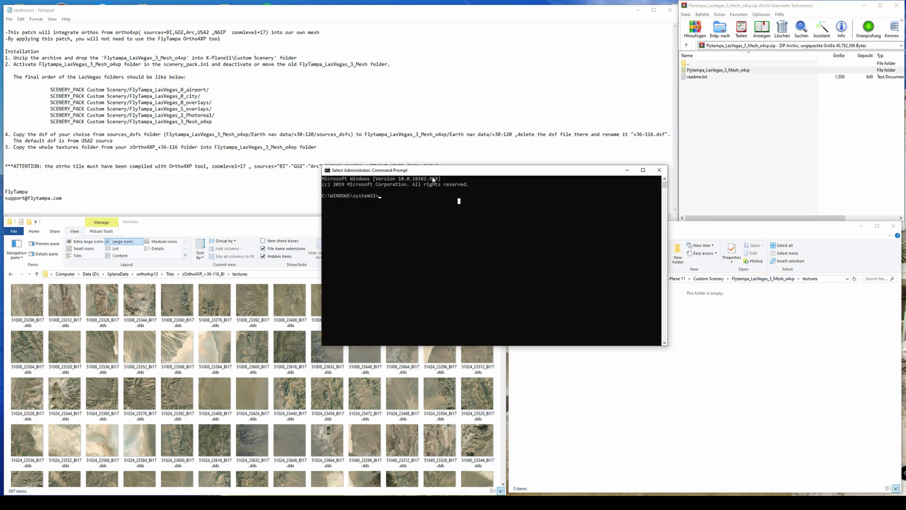
Switch the Command Prompt to drive S:.
left_click_drag(433, 169, 384, 79)
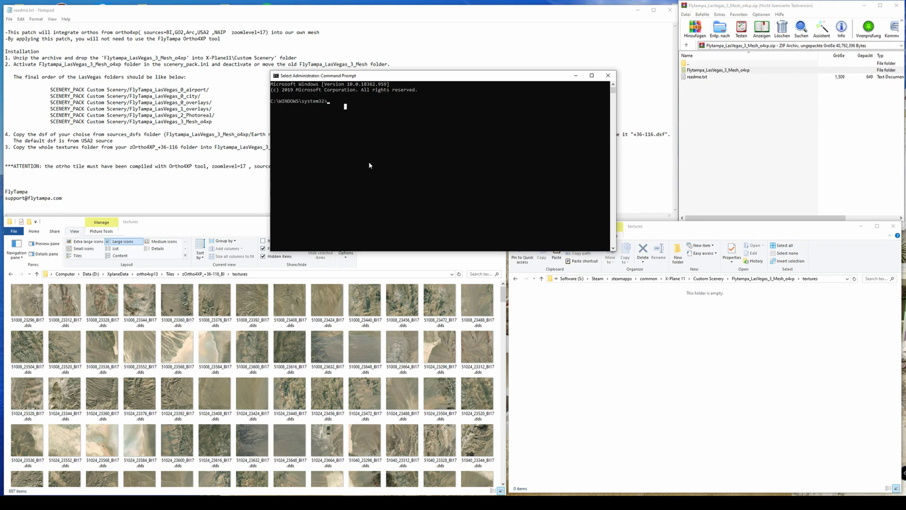
type("S:")
key("Return")
Copy the Flytampa_LasVegas_3_Mesh_o4xp folder path and cd into it.
left_click(826, 282)
key("ctrl+c")
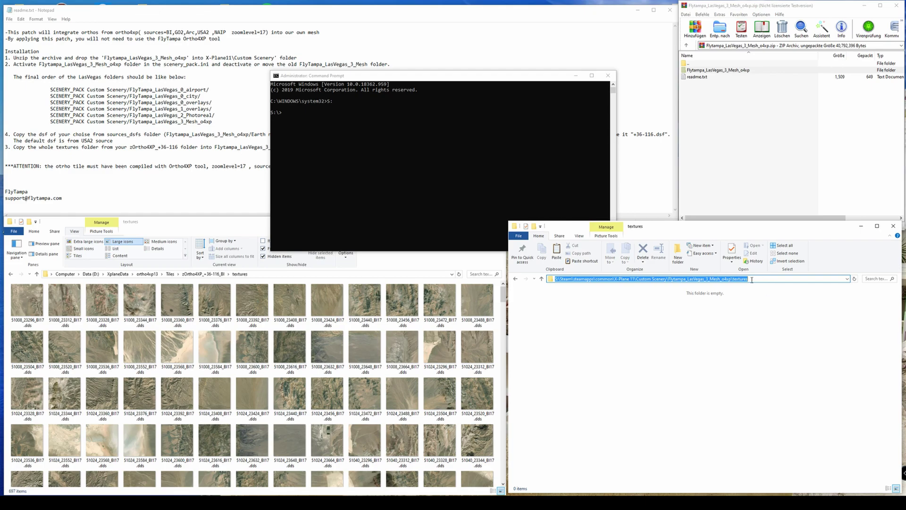
left_click(757, 279)
key("BackSpace")
key("BackSpace")
key("BackSpace")
key("BackSpace")
key("BackSpace")
key("BackSpace")
key("BackSpace")
key("BackSpace")
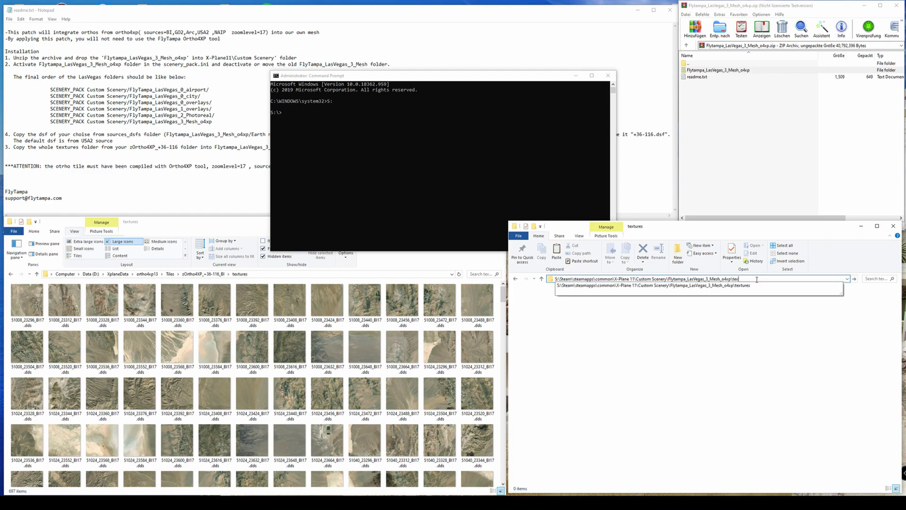
key("Return")
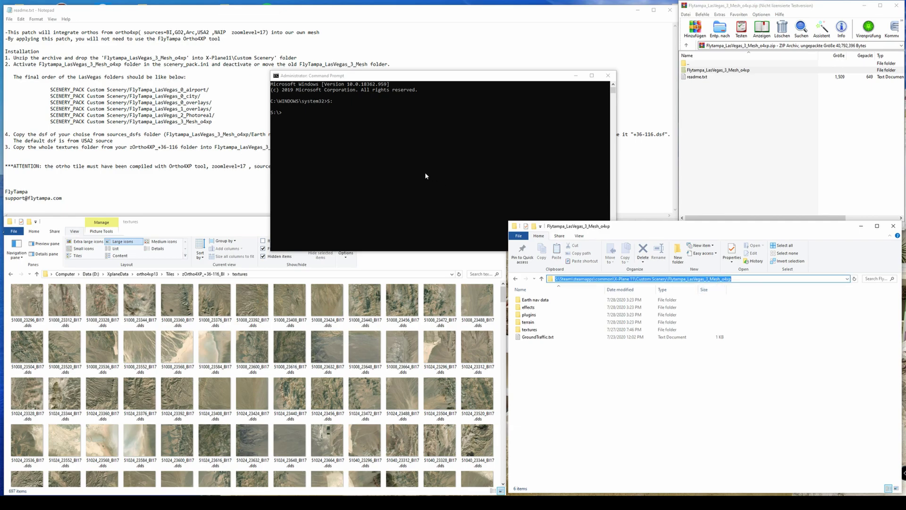
left_click_drag(412, 77, 406, 73)
right_click(365, 147)
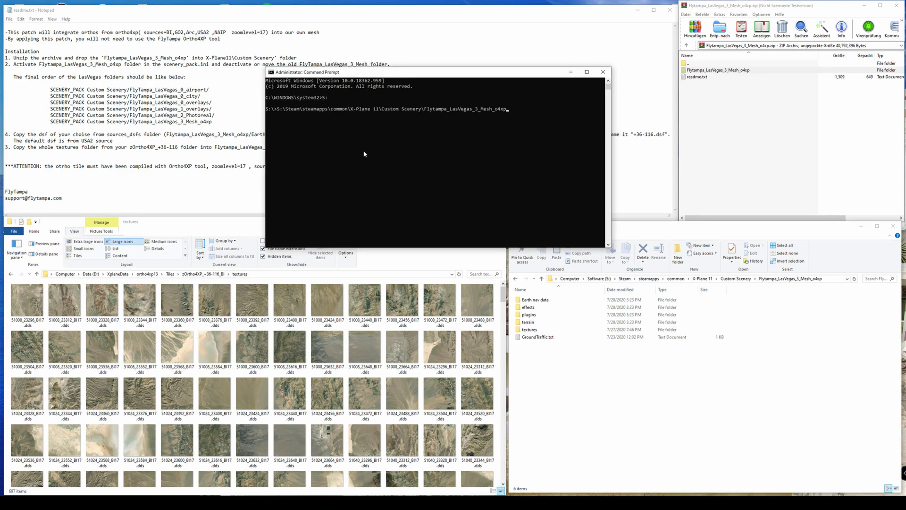
key("ctrl+c")
type("cd")
right_click(343, 155)
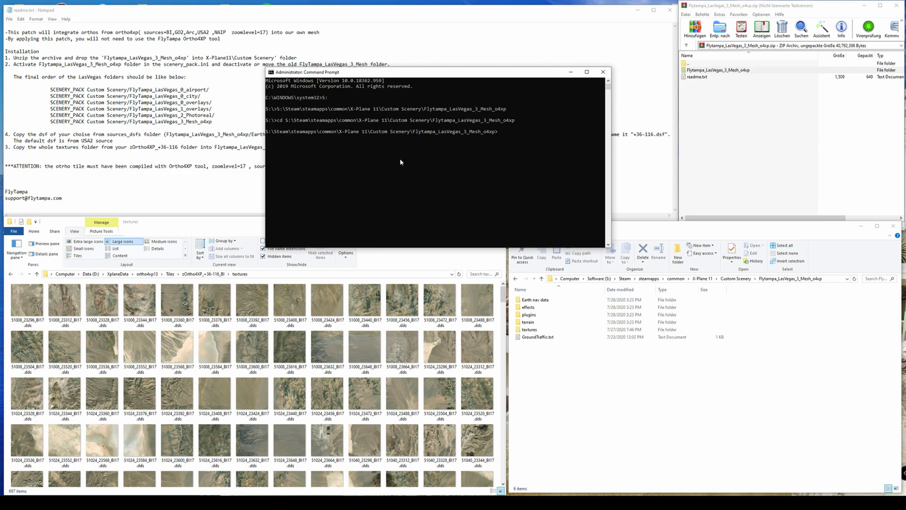
Start the command mklink /J textures with an empty quoted target.
type("mklink /J")
left_click_drag(266, 151, 211, 151)
left_click_drag(304, 71, 301, 65)
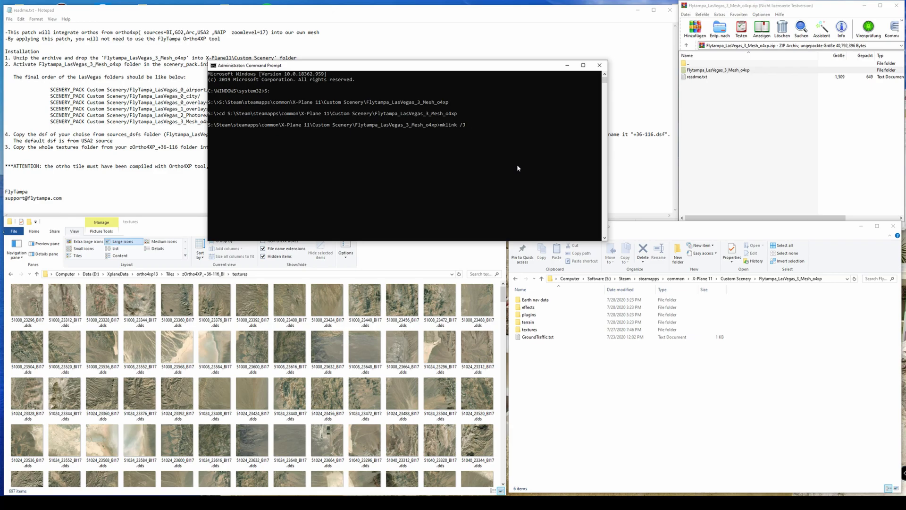
type("textures \"\"")
Paste the zOrtho4XP_+36-116_BI textures path as the mklink target and close the quote.
left_click(214, 276)
left_click(238, 275)
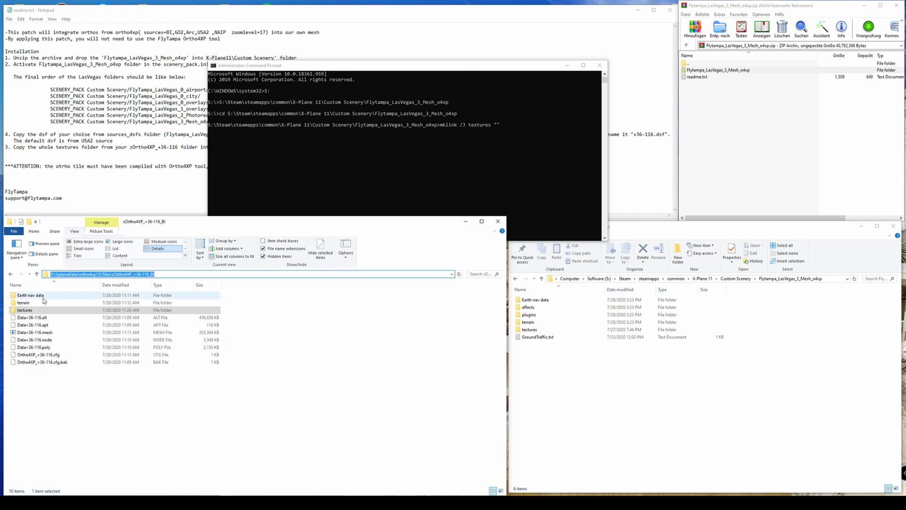
double_click(169, 310)
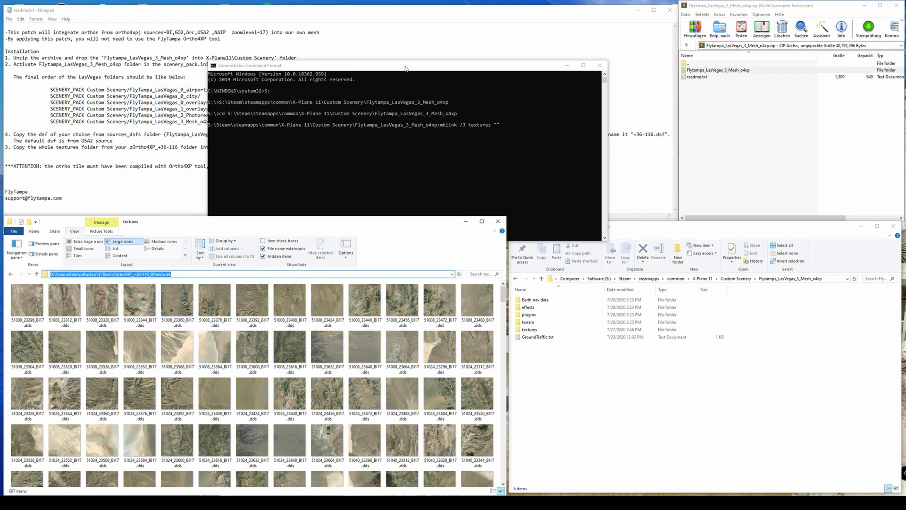
left_click(476, 125)
right_click(501, 129)
type("\"")
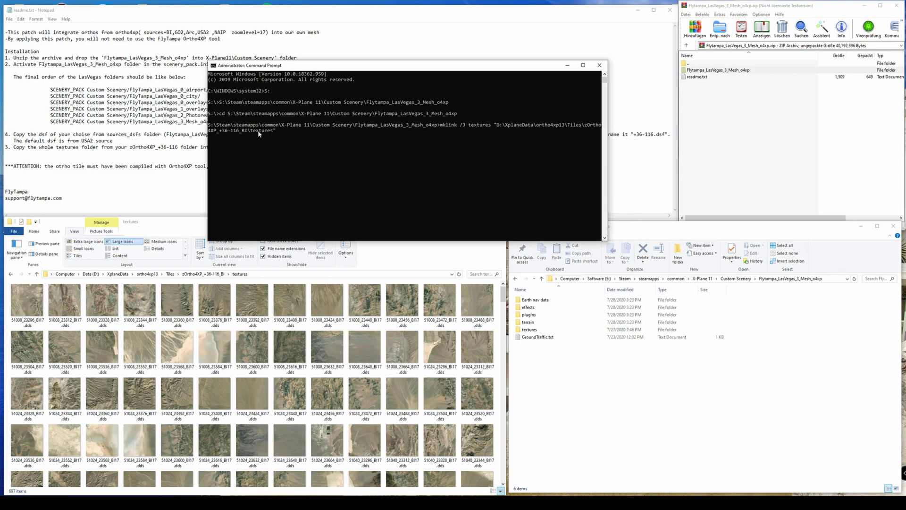
Run mklink, delete the conflicting empty textures folder, and rerun to create the junction.
key("Return")
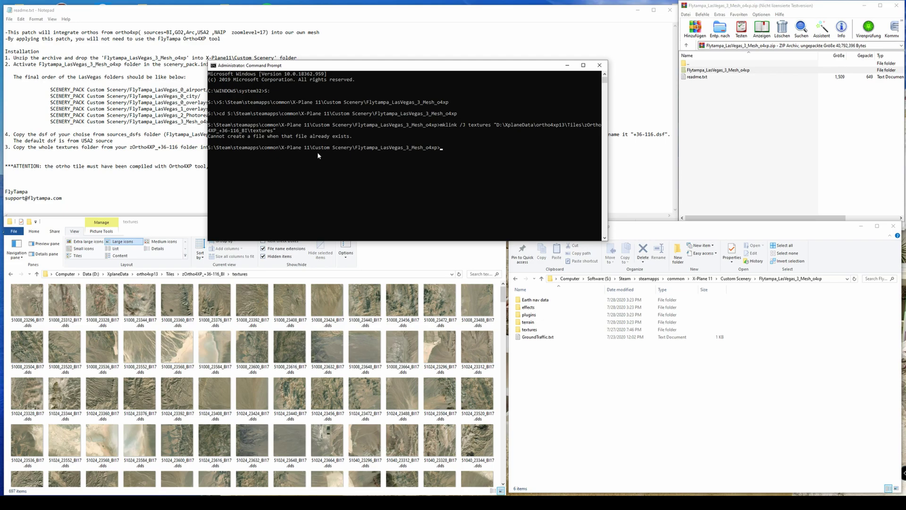
left_click(531, 379)
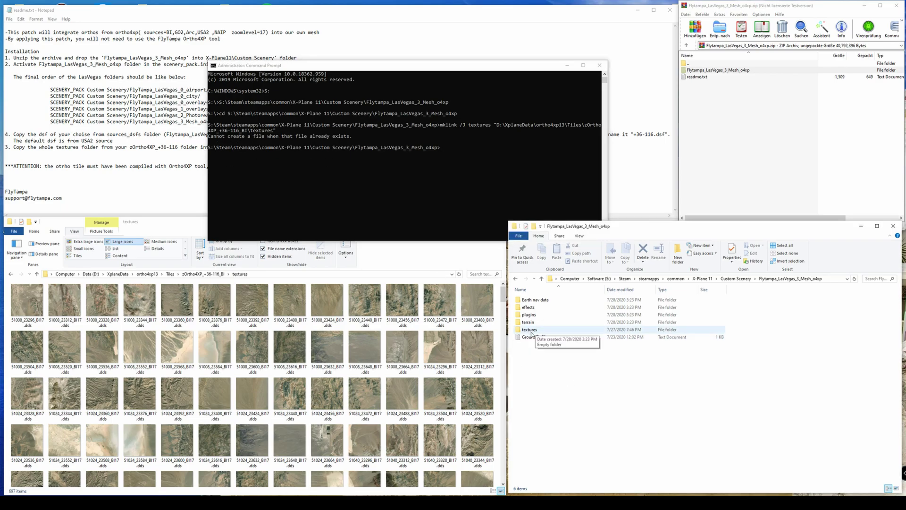
left_click(530, 330)
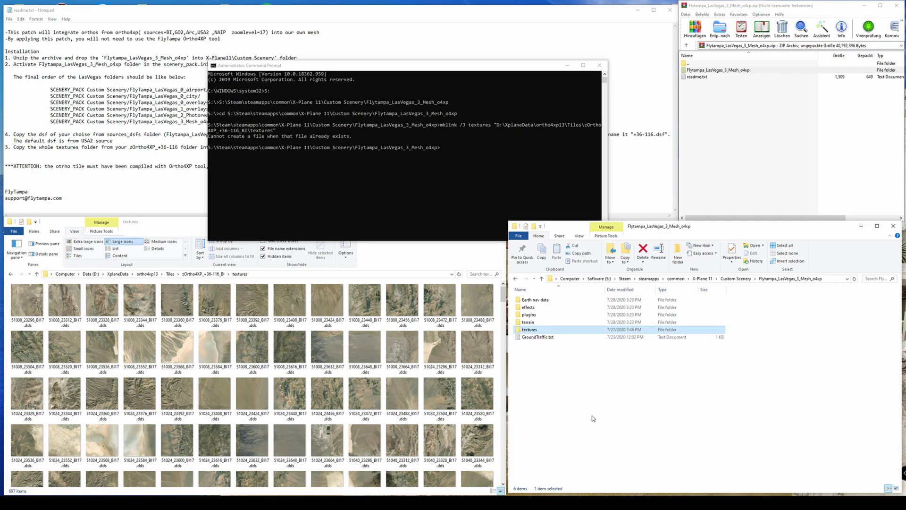
key("Delete")
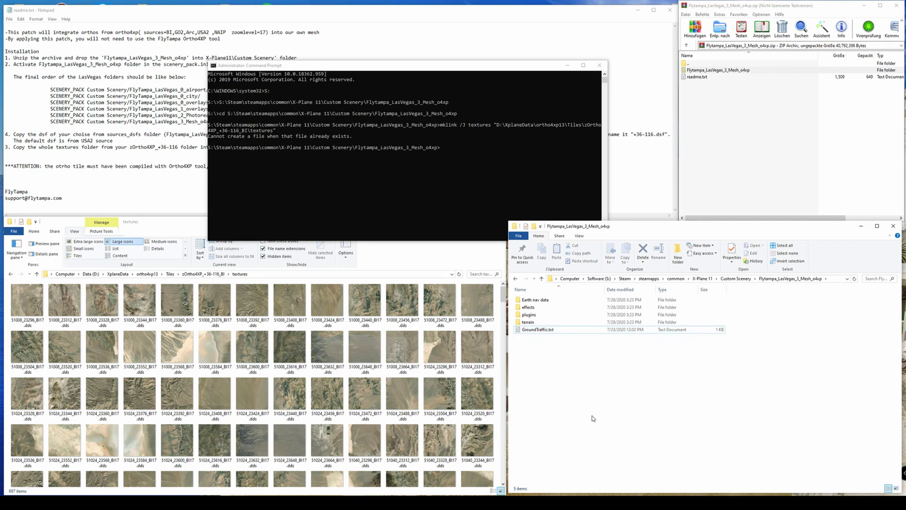
left_click(404, 69)
key("Up")
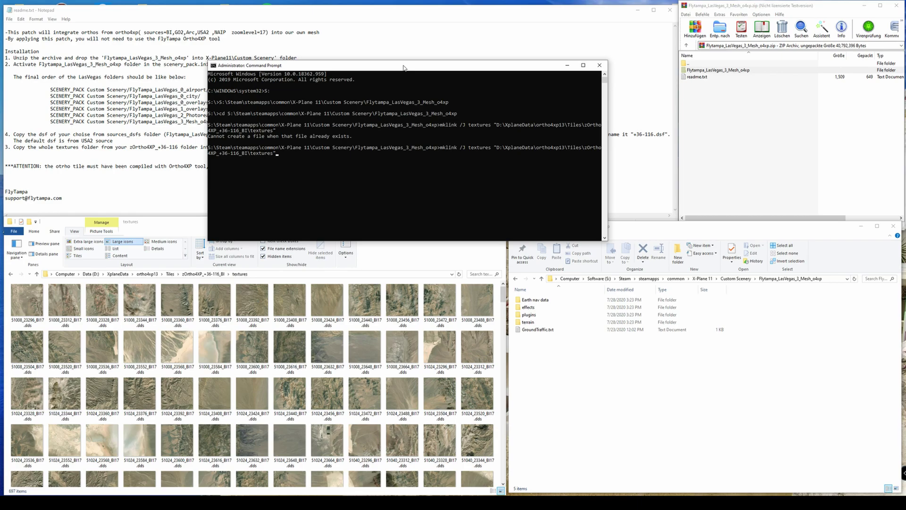
key("Return")
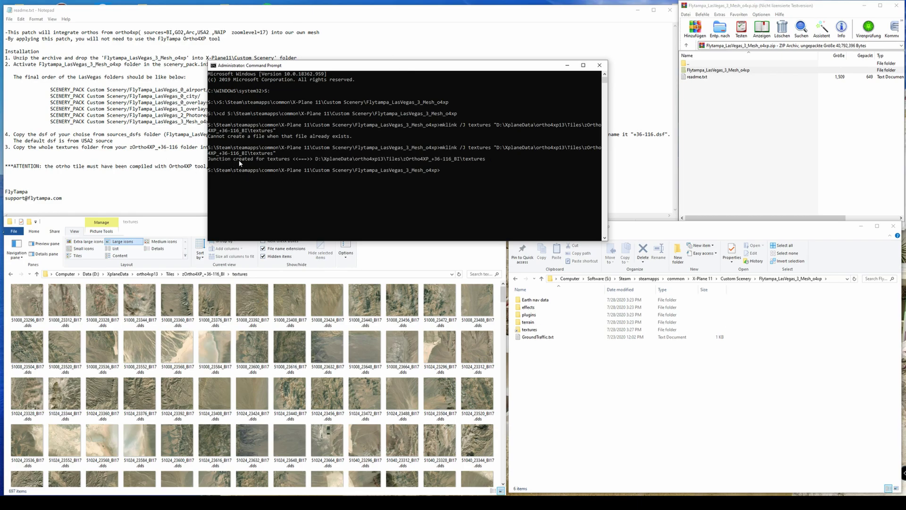
left_click(533, 359)
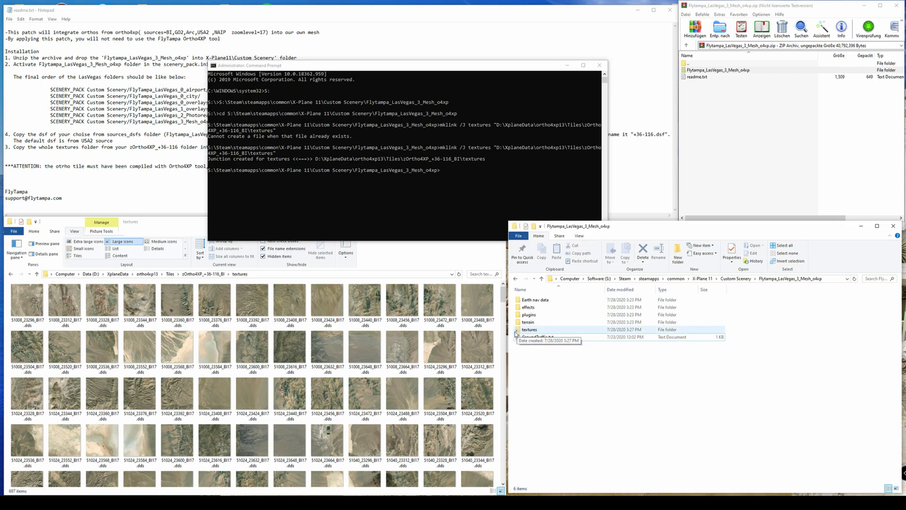
Check the textures junction shows the BI tile's textures, then reopen Flytampa_LasVegas_3_Mesh_o4xp.
left_click(529, 330)
double_click(527, 332)
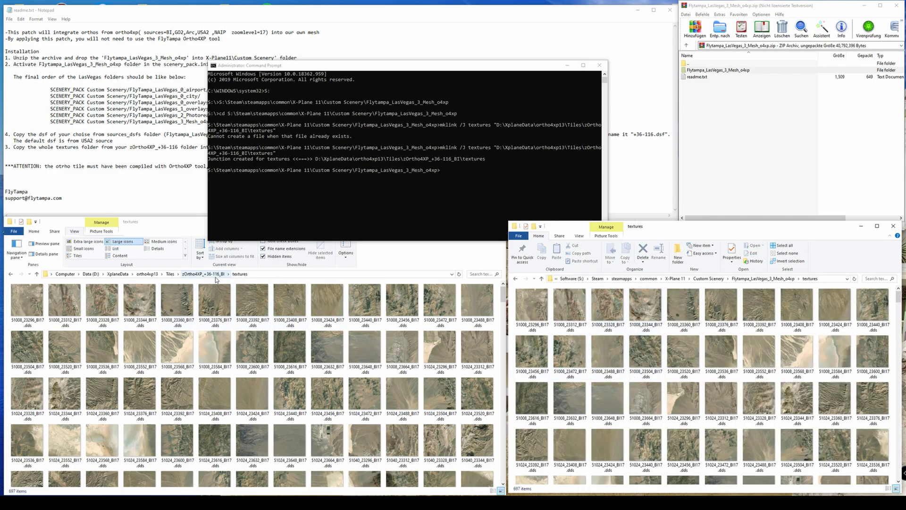
left_click(772, 279)
left_click(748, 279)
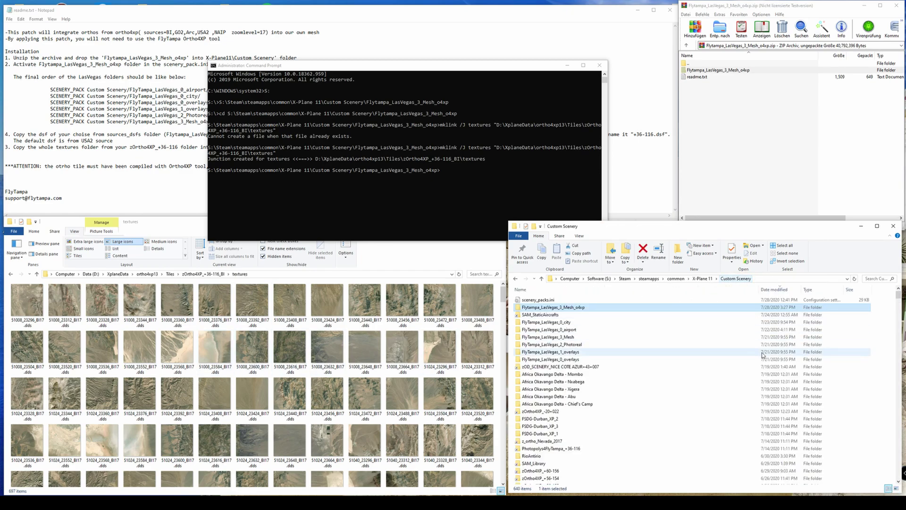
double_click(555, 307)
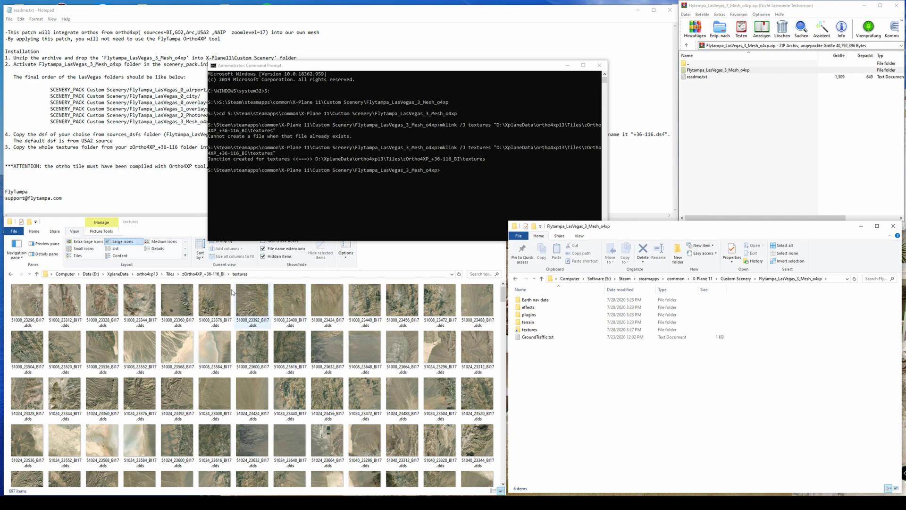
Locate the zOrtho4XP_+36-116_USA2 tile and copy +36-116_USA217.dsf from sources_dfs.
left_click(208, 273)
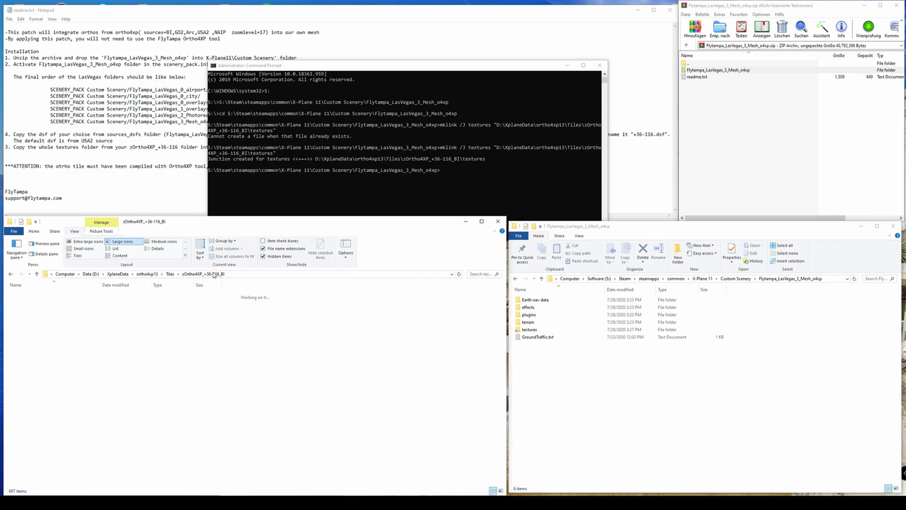
left_click(170, 275)
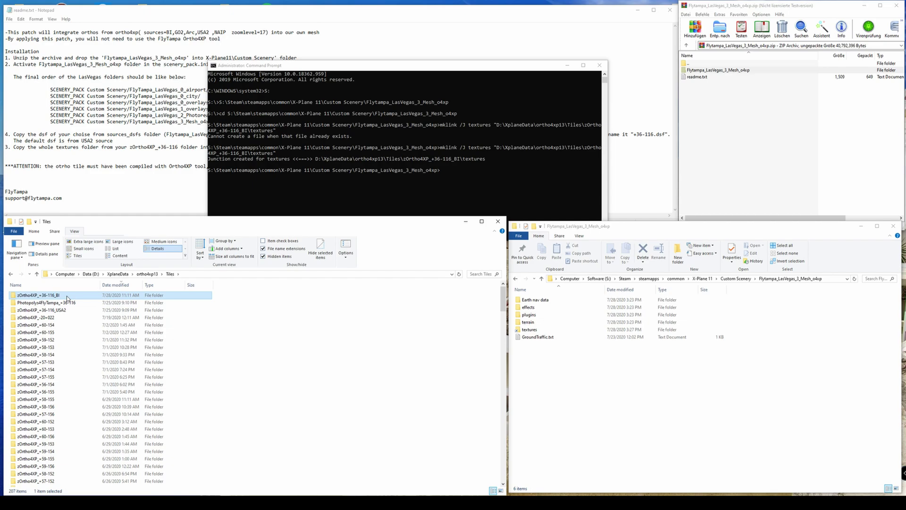
left_click(65, 313)
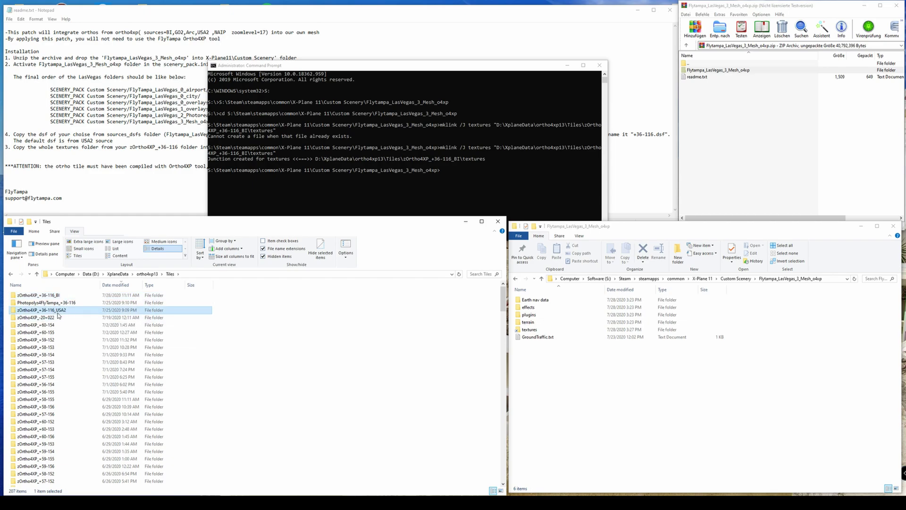
left_click(593, 391)
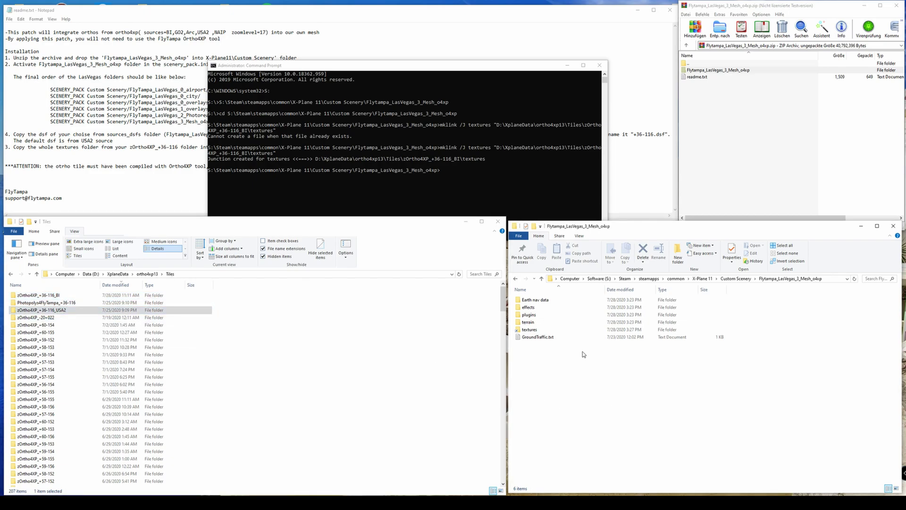
left_click(536, 301)
double_click(537, 302)
double_click(541, 301)
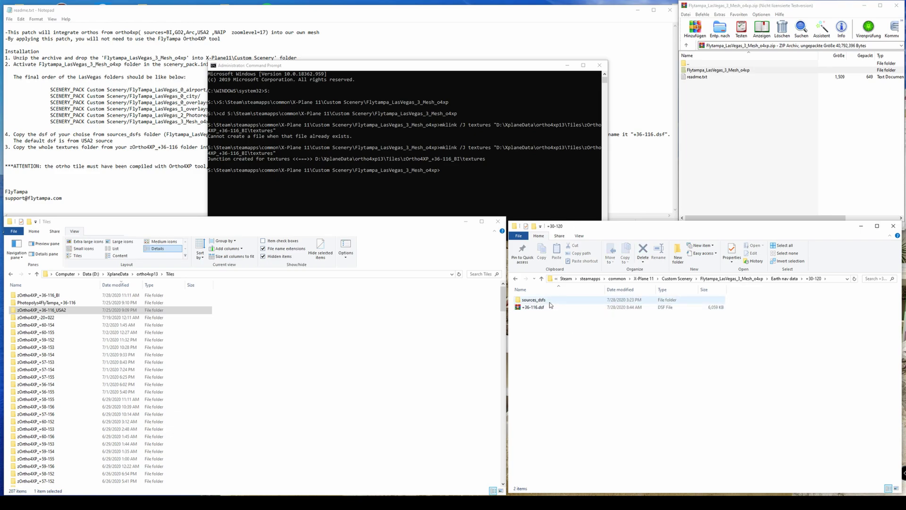
double_click(547, 300)
left_click(546, 331)
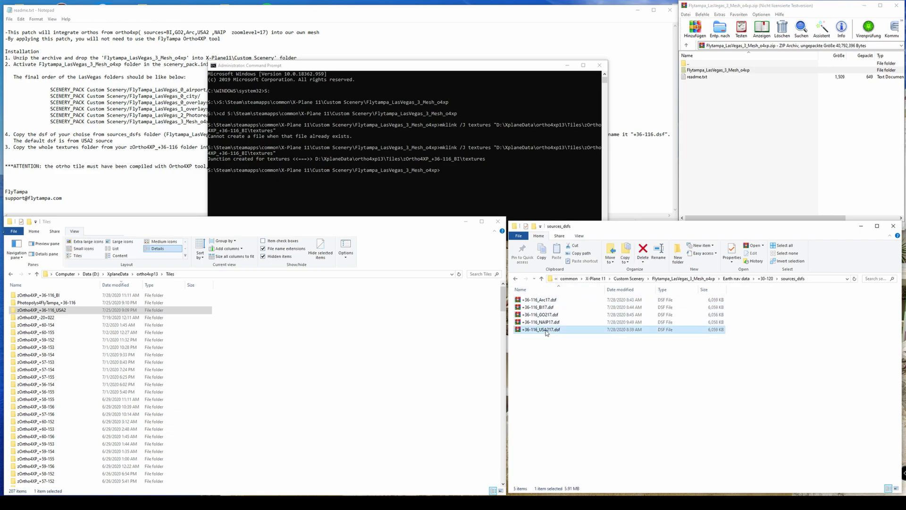
key("ctrl+c")
Paste it into +30-120, delete the old +36-116.dsf and rename the copy +36-116.dsf.
left_click(769, 279)
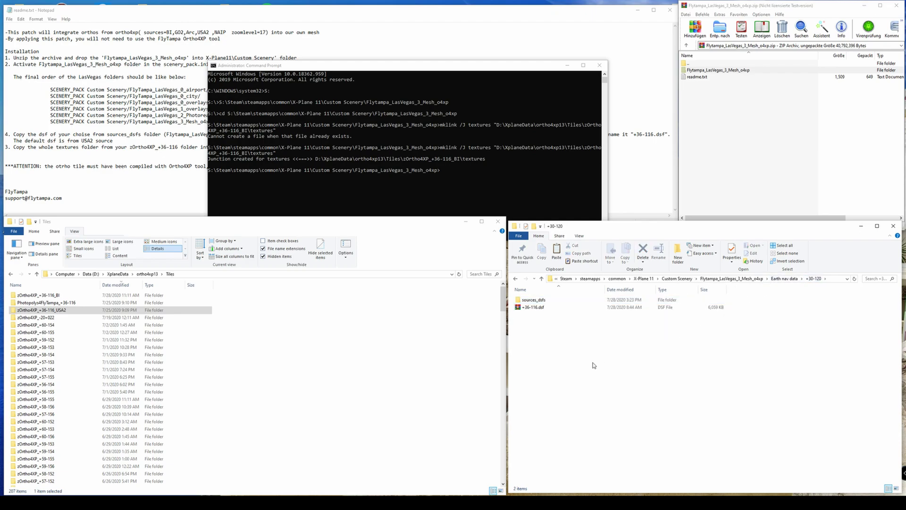
key("ctrl+v")
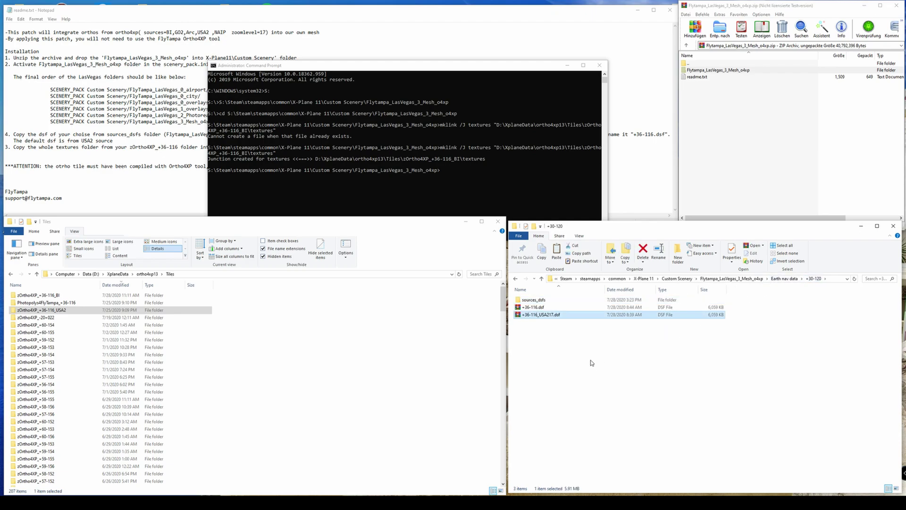
left_click(540, 309)
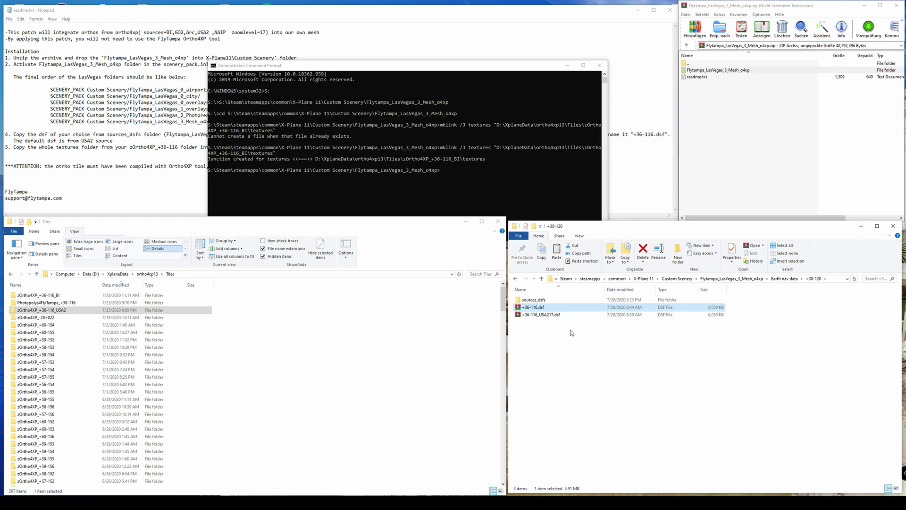
key("Delete")
left_click(545, 311)
left_click(545, 311)
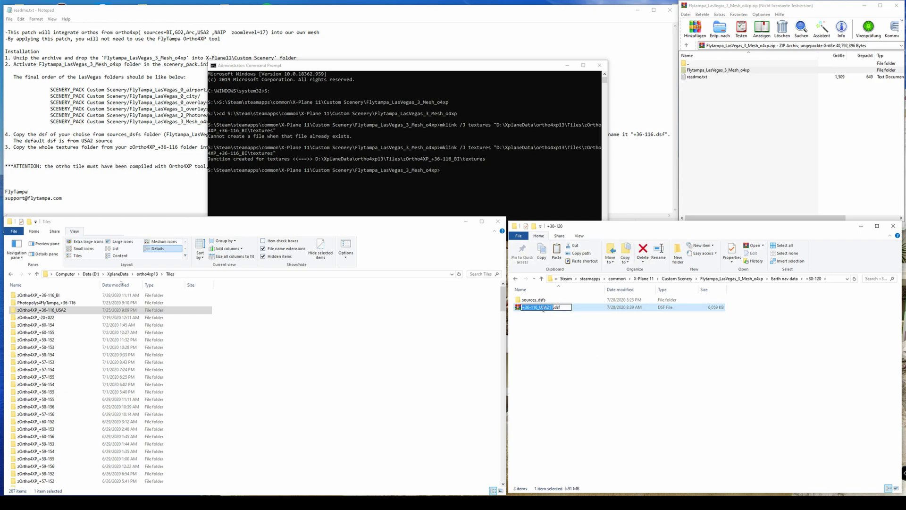
key("Delete")
key("Delete")
key("Delete")
key("Delete")
key("Delete")
key("Delete")
key("Delete")
key("Return")
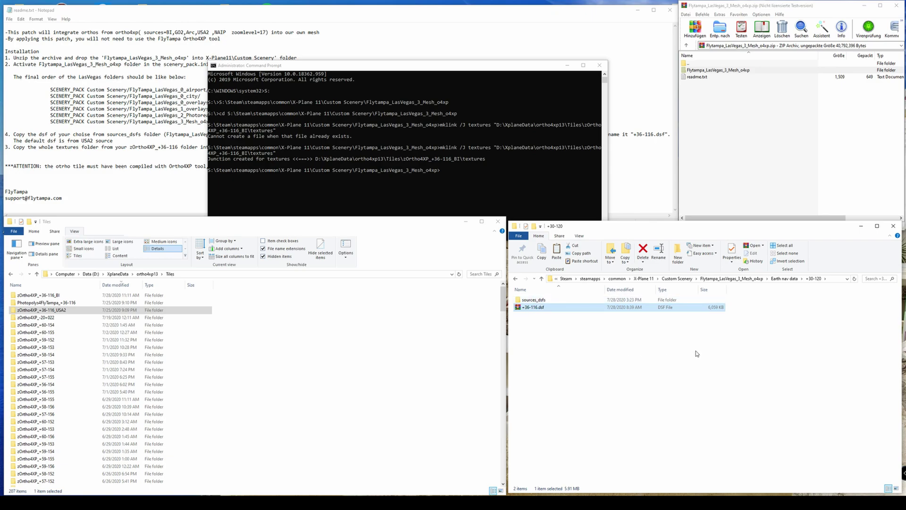
left_click(756, 279)
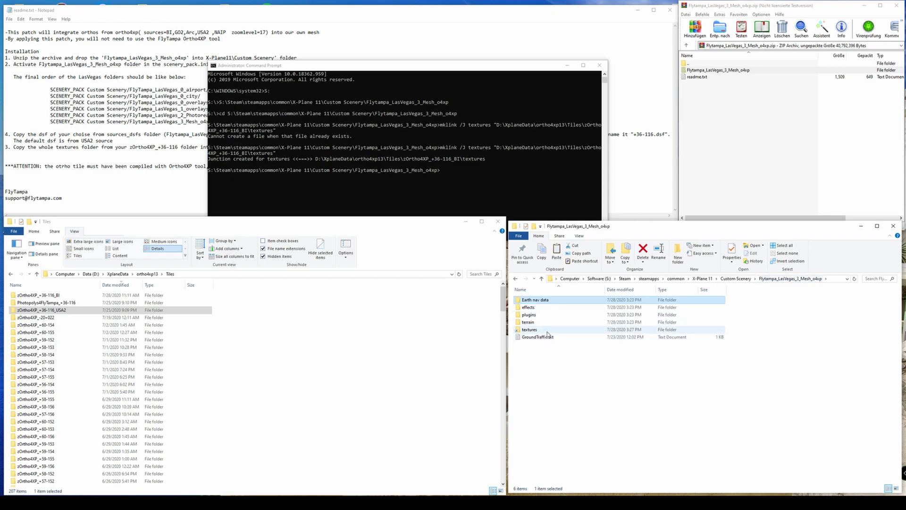
Delete the old textures junction from Flytampa_LasVegas_3_Mesh_o4xp and recall the previous mklink command.
left_click(547, 330)
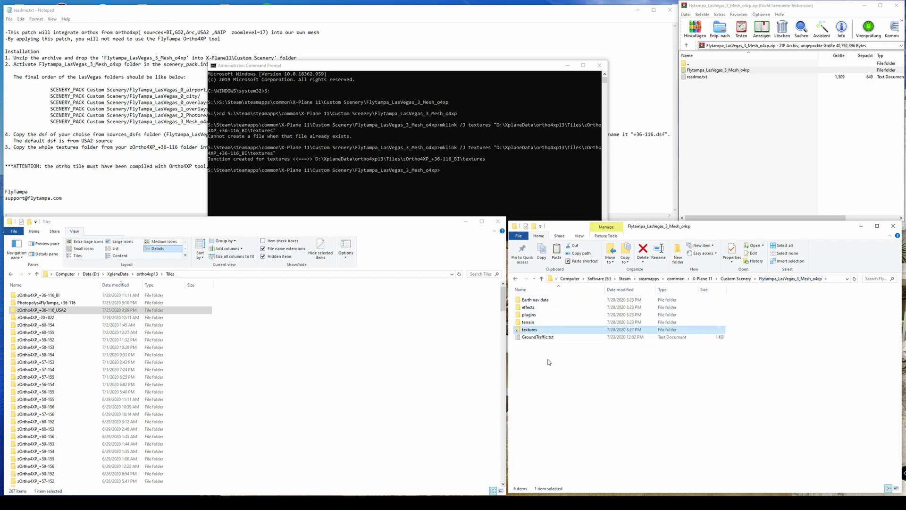
key("Delete")
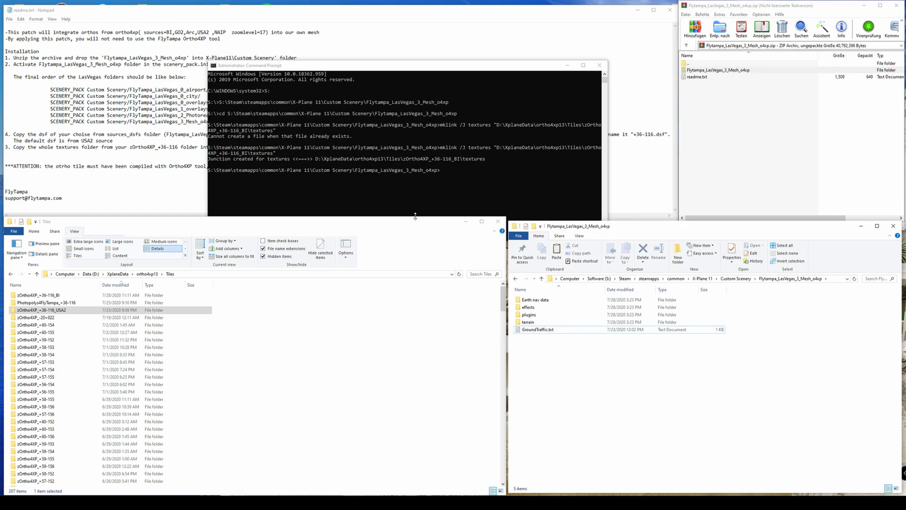
left_click(459, 180)
key("Up")
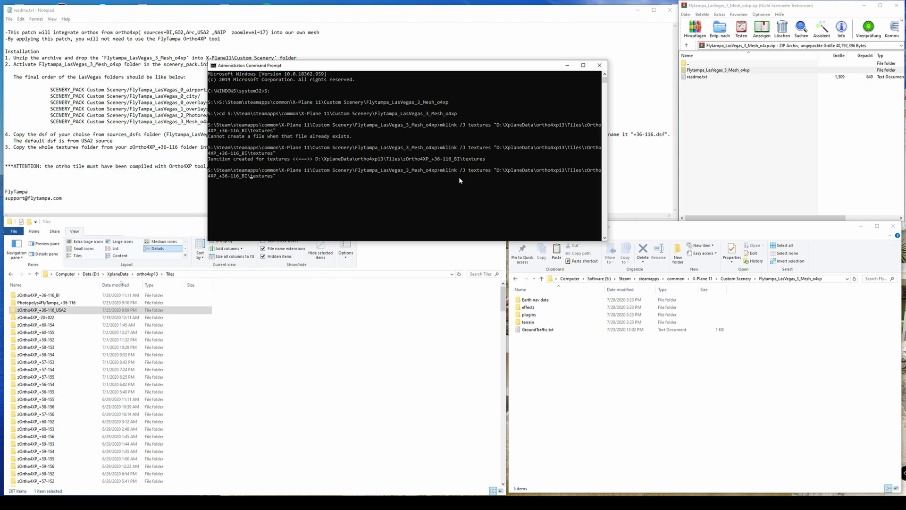
Recreate the textures junction with mklink /J, pointing to the zOrtho4XP_+36-116_USA2 tile's textures folder.
key("BackSpace")
key("BackSpace")
left_click(58, 295)
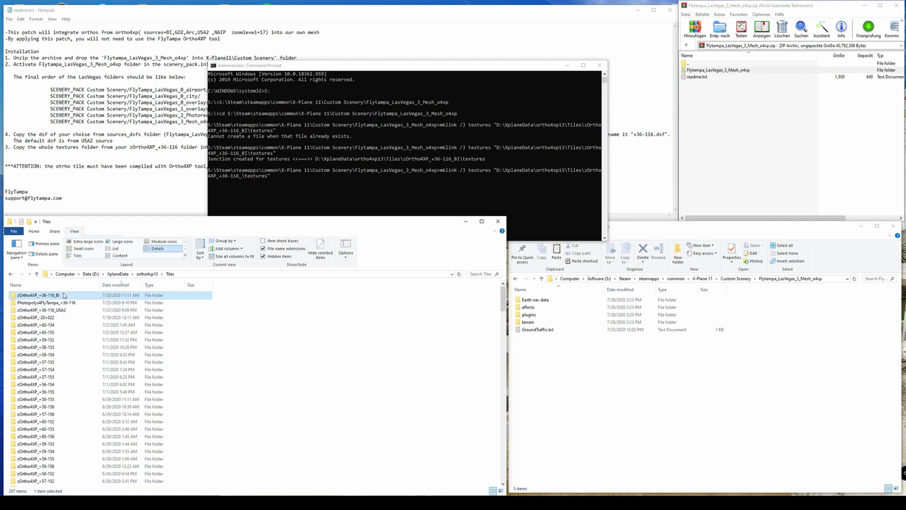
left_click(66, 312)
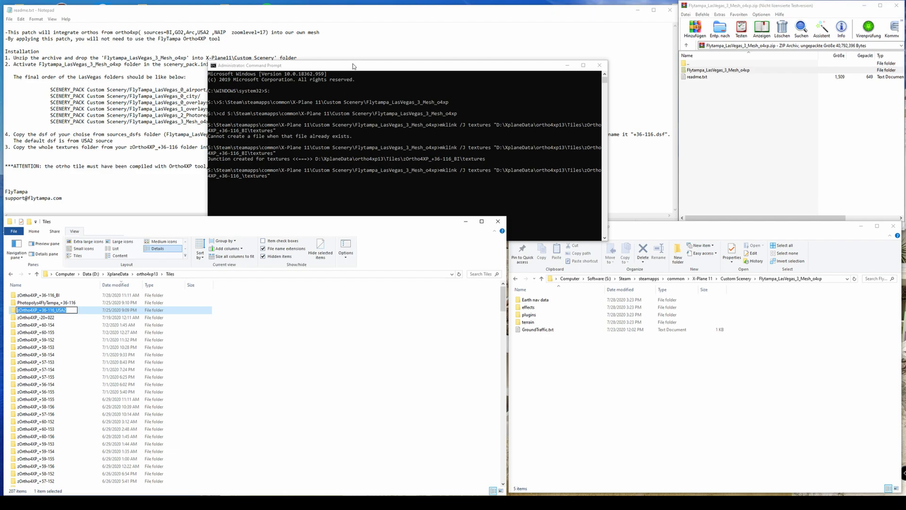
left_click(316, 147)
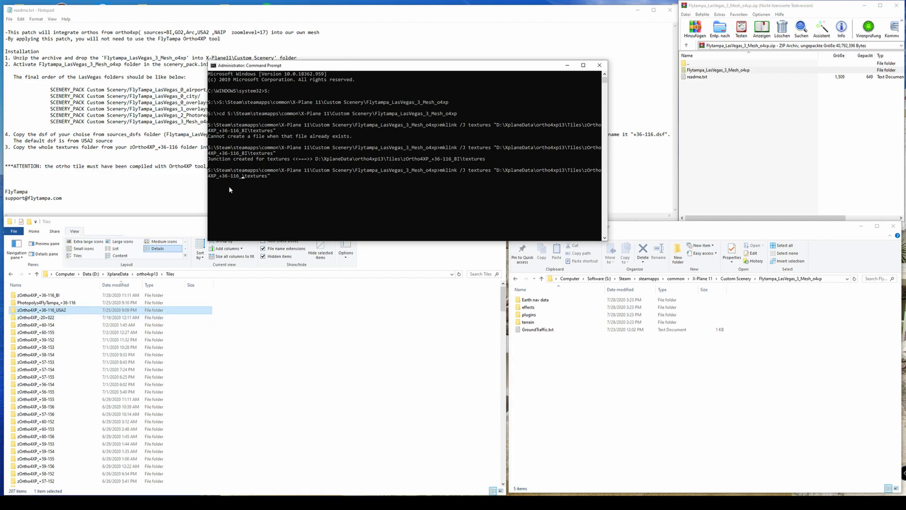
type("USA2")
key("Return")
Compare the linked textures folder with zOrtho4XP_+36-116_USA2\textures (697 .dds files), then return to Custom Scenery.
left_click(579, 369)
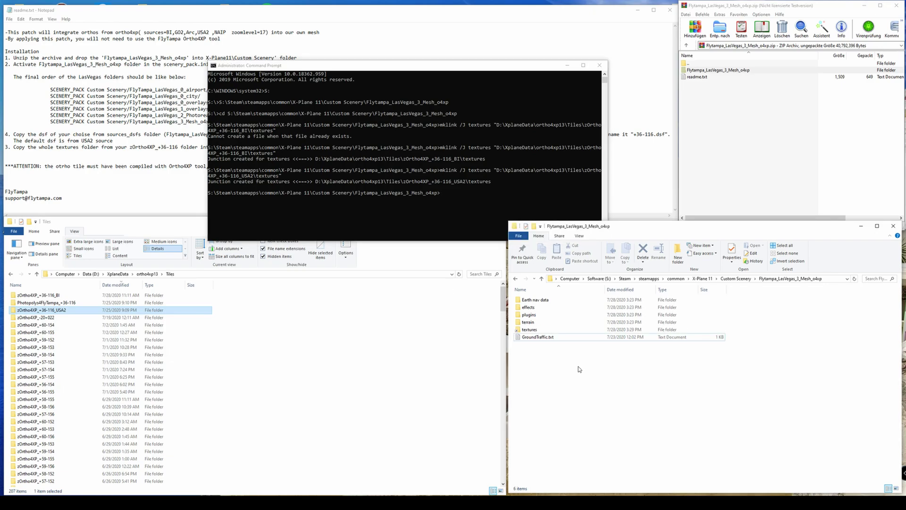
double_click(571, 329)
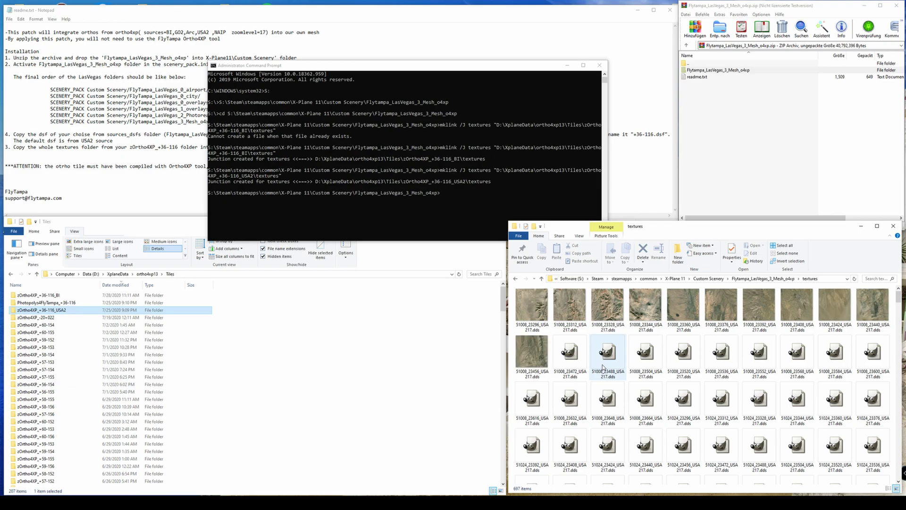
left_click(62, 311)
double_click(62, 311)
double_click(52, 310)
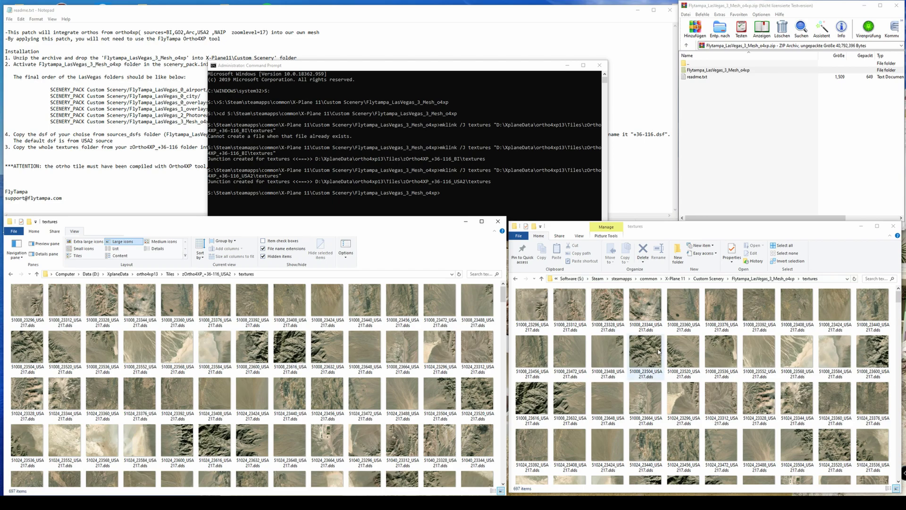
left_click(759, 279)
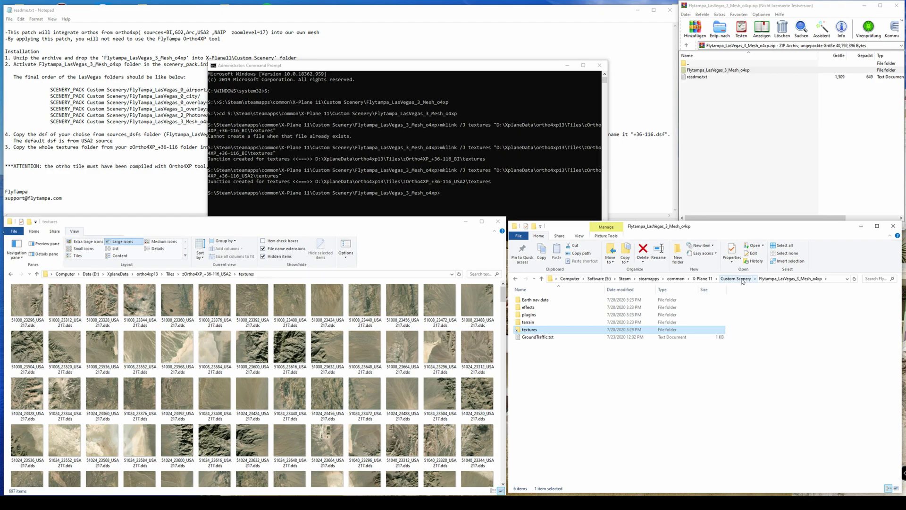
left_click(736, 279)
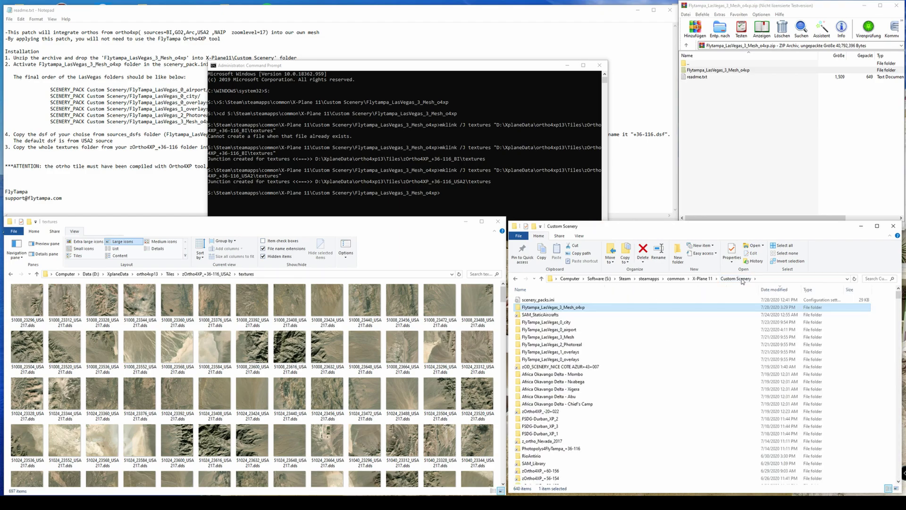
Close the Command Prompt and open scenery_packs.ini in Notepad beside the readme.
left_click(170, 274)
left_click(567, 65)
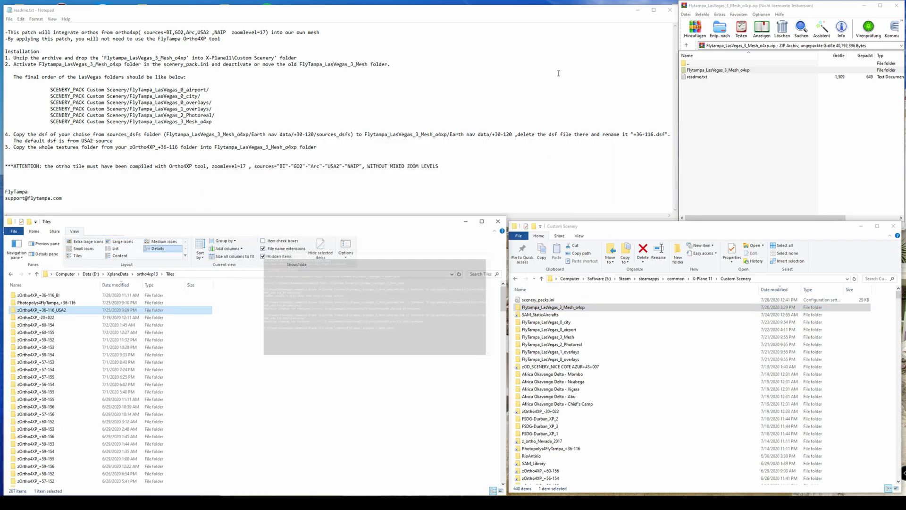
double_click(534, 301)
left_click_drag(188, 10, 314, 38)
Insert blank lines before and after the FlyTampa Las Vegas and Photopolys entries.
left_click(283, 135)
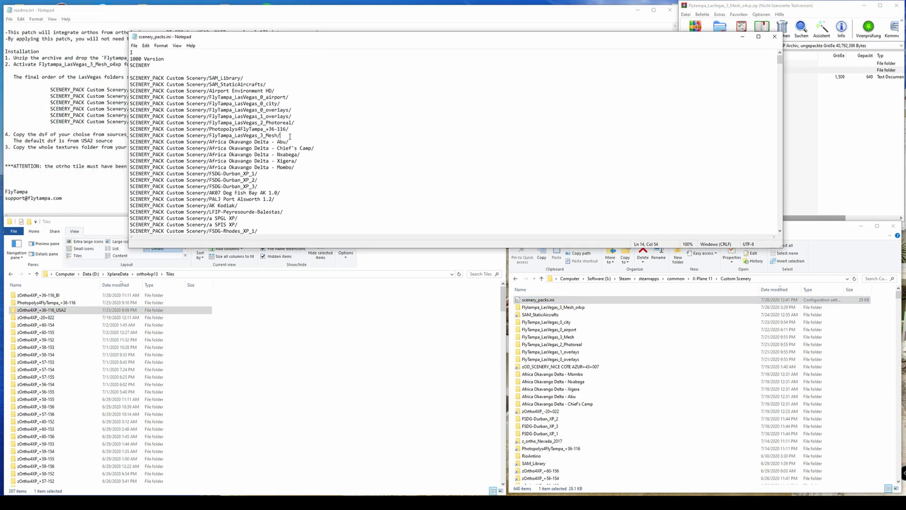
key("Return")
key("Return")
key("Return")
key("Return")
left_click(131, 97)
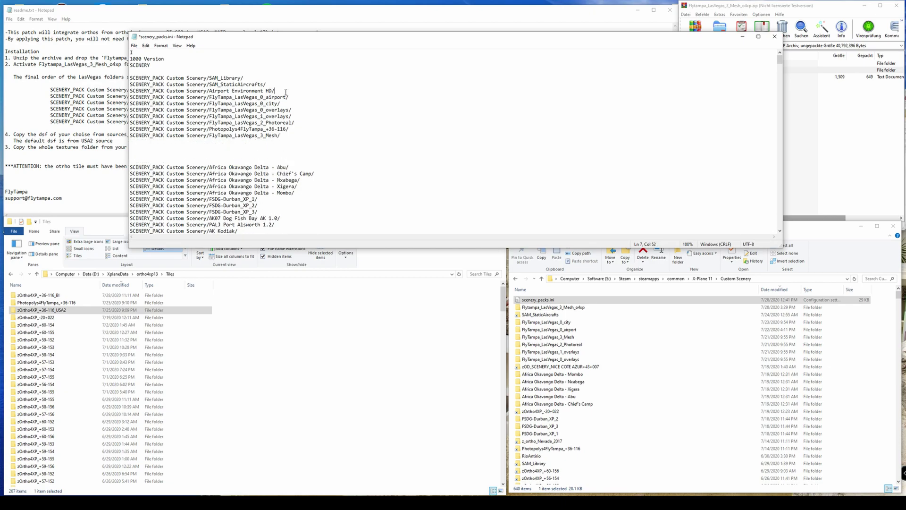
key("Return")
key("Return")
key("Return")
key("Return")
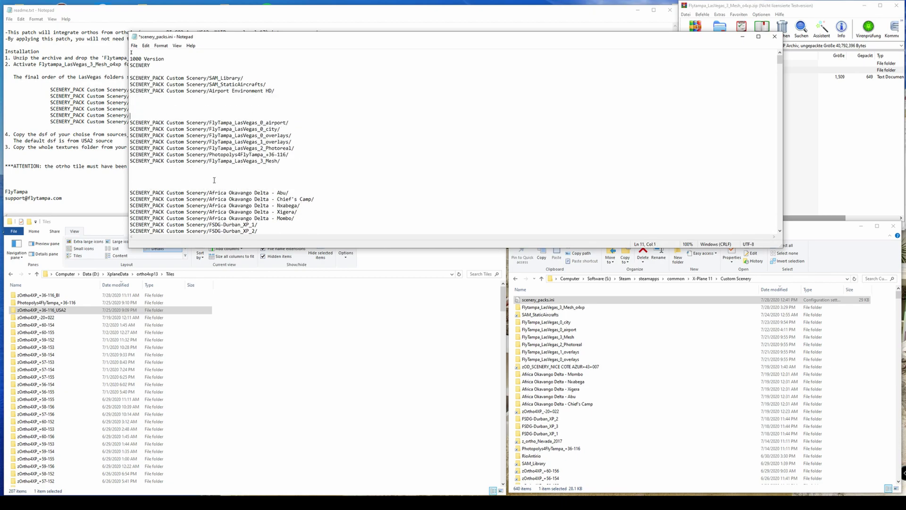
Select the Photopolys4FlyTampa_+36-116 and FlyTampa_LasVegas_3_Mesh lines together.
left_click_drag(281, 161, 130, 121)
left_click(232, 148)
left_click_drag(280, 161, 125, 159)
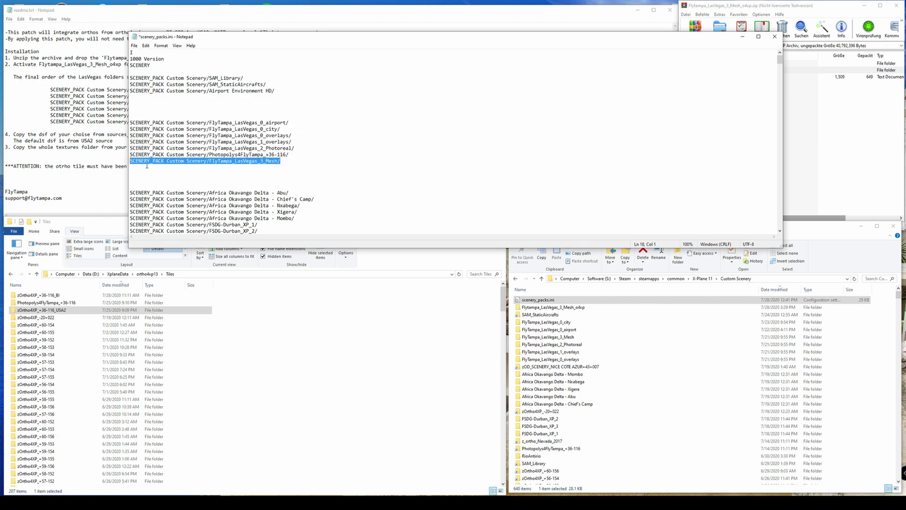
left_click(142, 167)
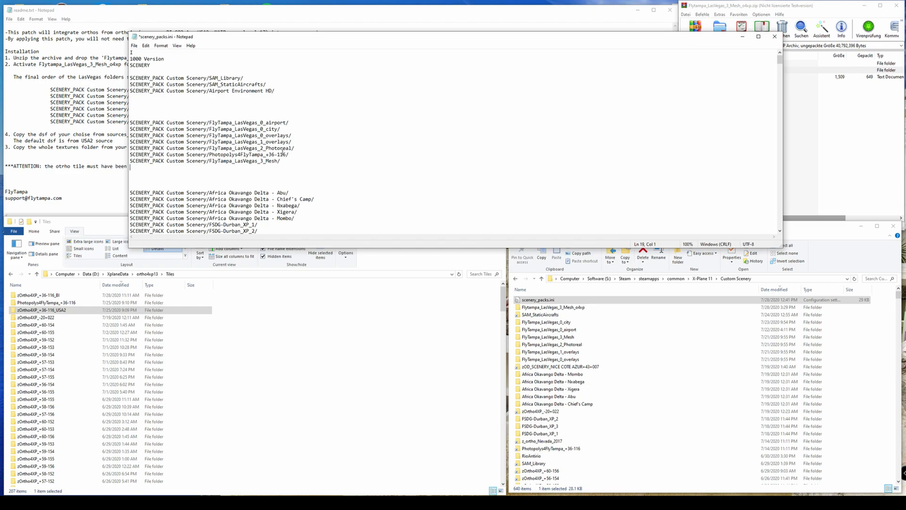
left_click_drag(289, 154, 126, 156)
left_click_drag(292, 161, 131, 155)
left_click(165, 161)
left_click_drag(286, 160, 131, 155)
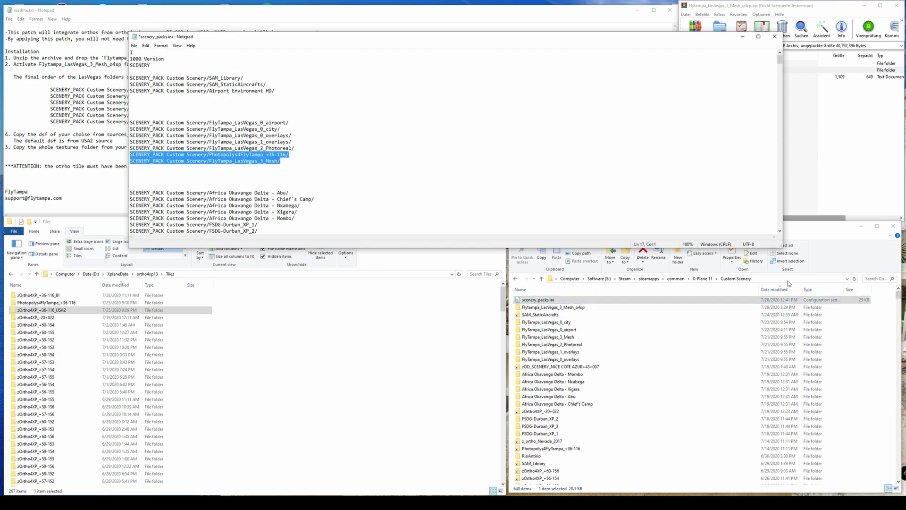
Change both the Photopolys4FlyTampa_+36-116 and FlyTampa_LasVegas_3_Mesh entries to SCENERY_PACK_DISABLED.
left_click(844, 236)
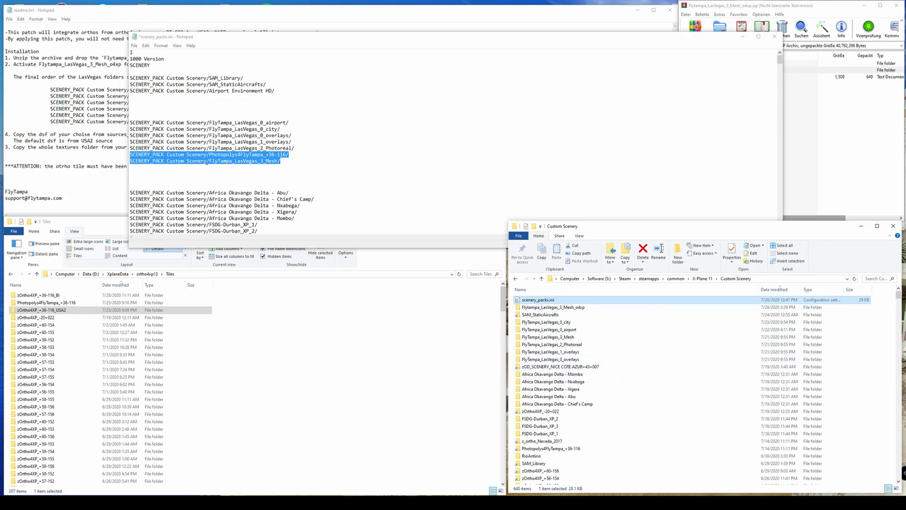
left_click(189, 173)
left_click(165, 155)
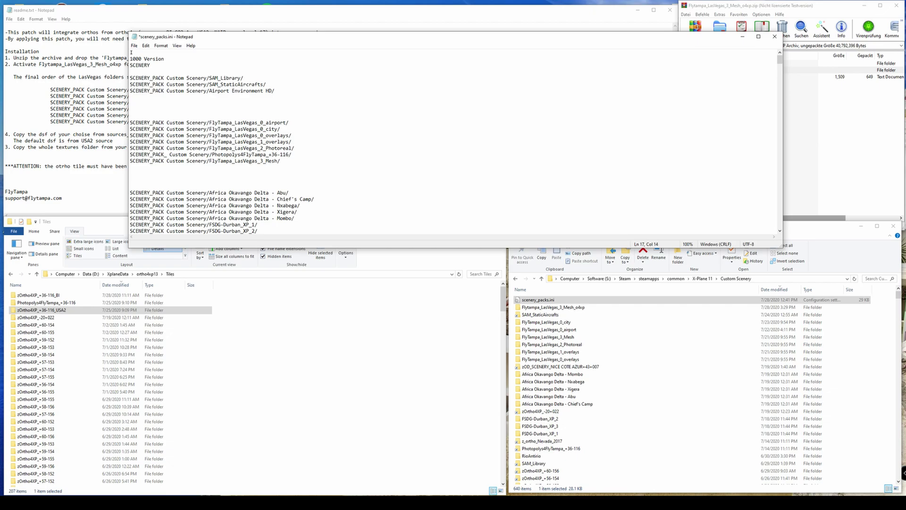
type("DISA")
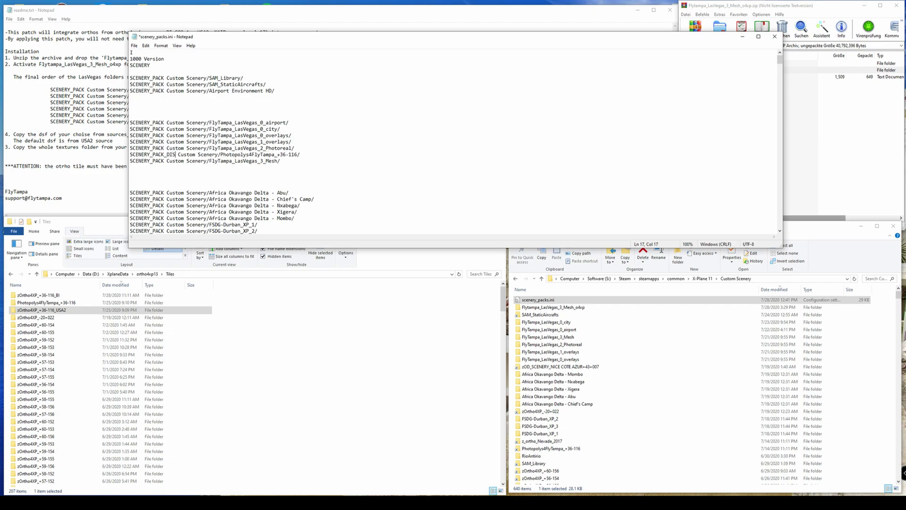
type("BLED")
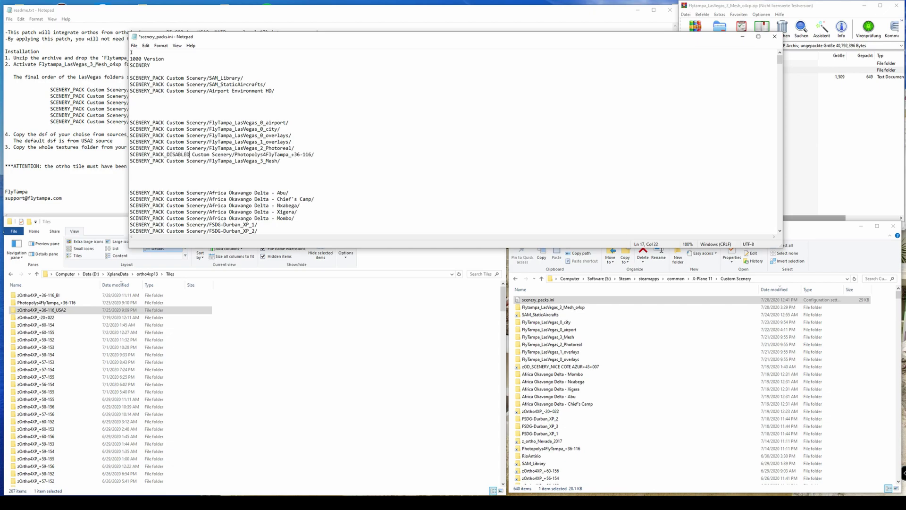
left_click_drag(164, 155, 190, 154)
key("ctrl+c")
left_click(165, 163)
key("ctrl+v")
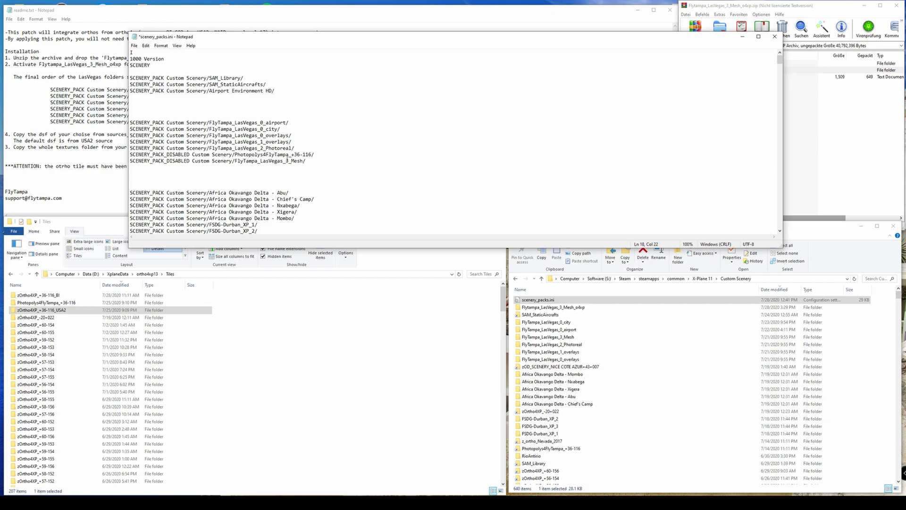
Add an enabled SCENERY_PACK copy of the FlyTampa_LasVegas_3_Mesh line below the disabled one.
left_click_drag(306, 161, 114, 154)
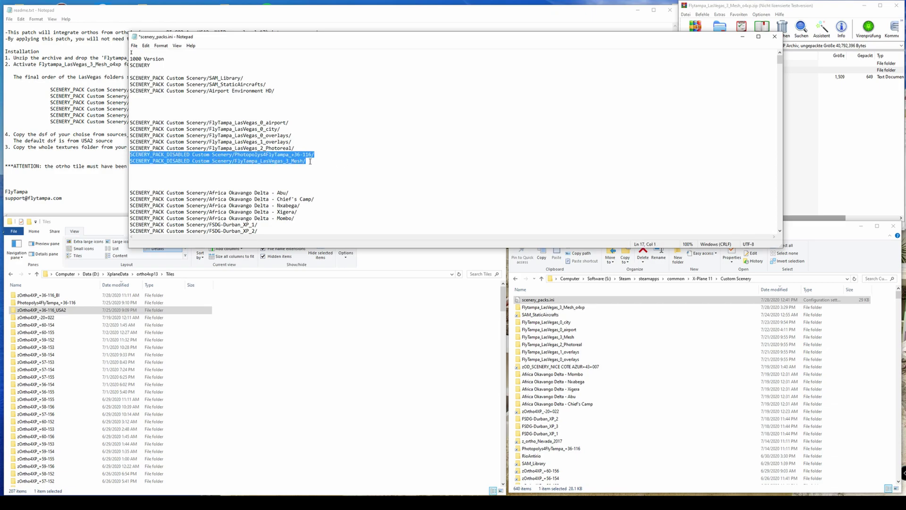
left_click(336, 161)
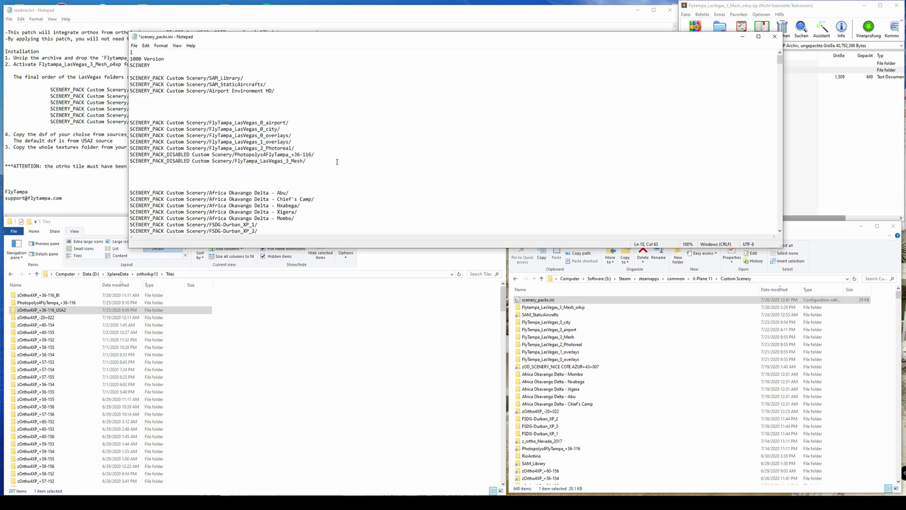
left_click_drag(337, 161, 130, 161)
key("ctrl+c")
key("End")
key("Return")
key("ctrl+v")
left_click_drag(164, 168, 196, 168)
key("Delete")
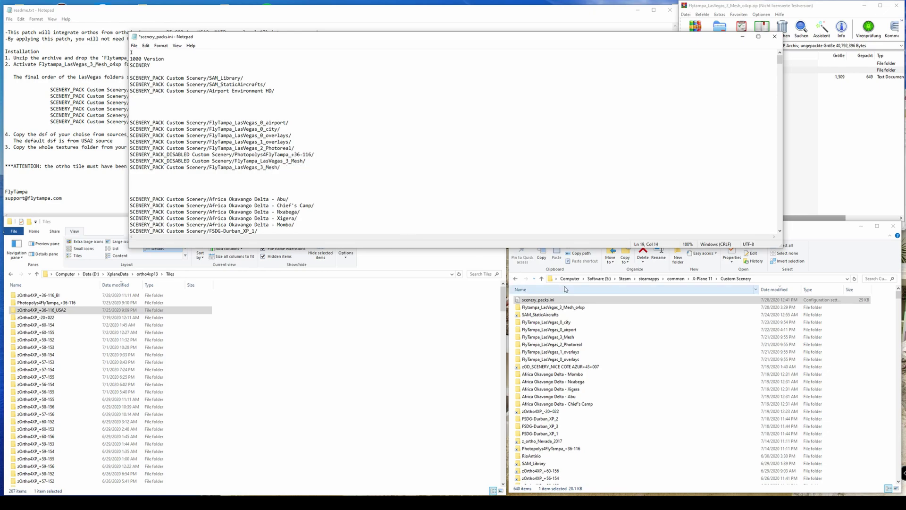
left_click(572, 307)
Rename the enabled entry's folder to Flytampa_LasVegas_3_Mesh_o4xp, using the name copied from Explorer.
left_click(572, 307)
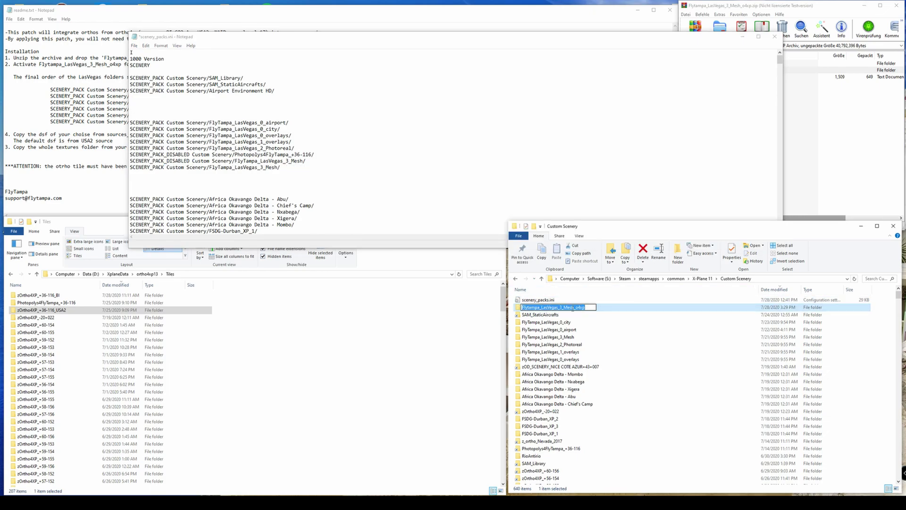
left_click(273, 160)
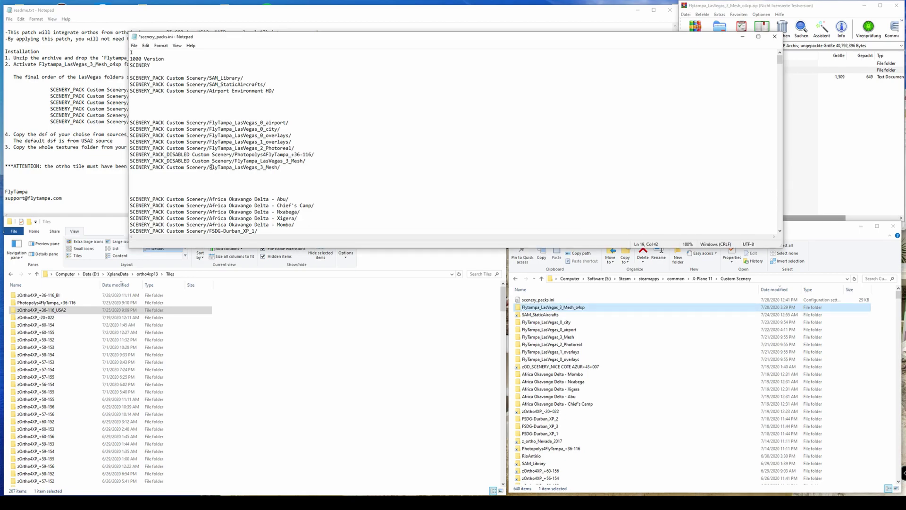
left_click_drag(209, 167, 279, 167)
key("ctrl+v")
left_click(306, 168)
Remove the blank separator lines around the Las Vegas entries and save scenery_packs.ini.
left_click_drag(252, 38, 461, 98)
left_click_drag(504, 227, 334, 182)
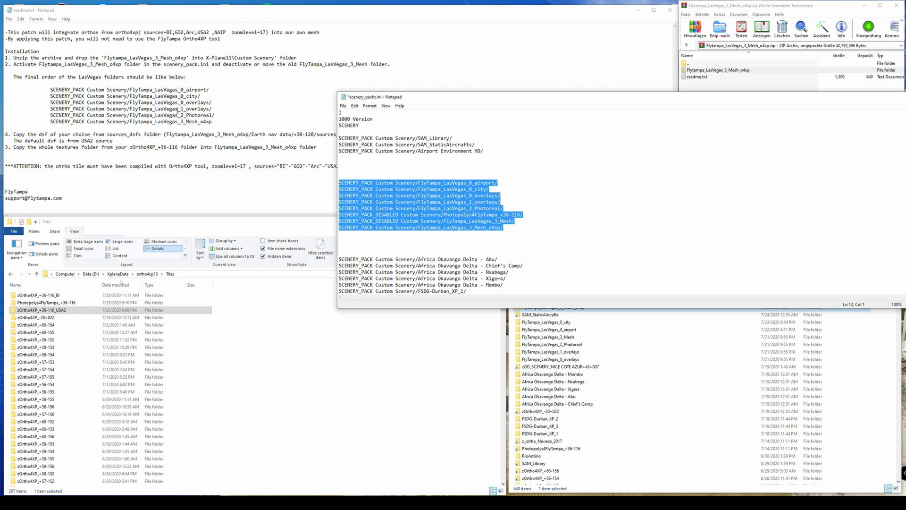
left_click(453, 215)
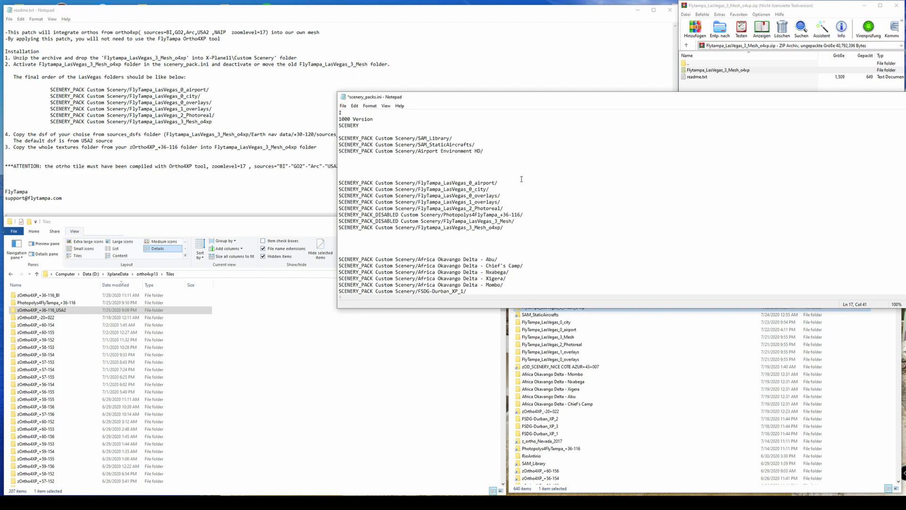
left_click_drag(515, 221, 336, 214)
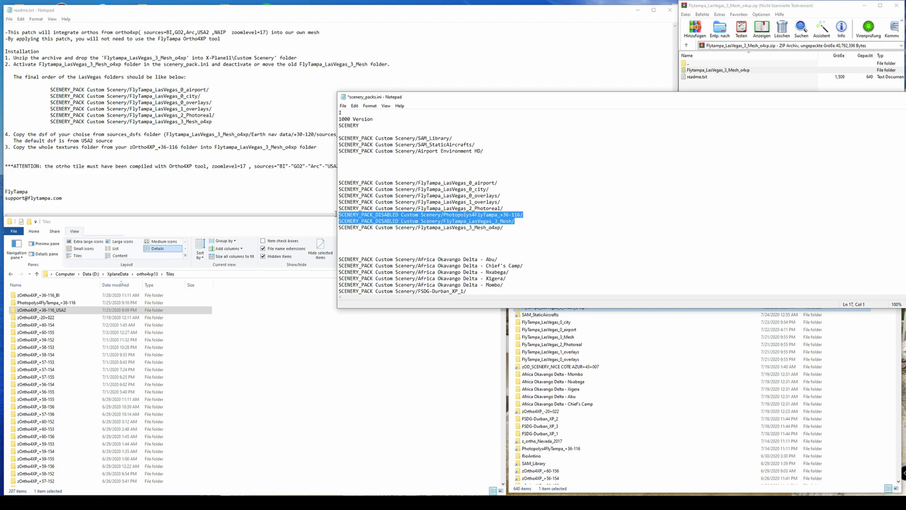
left_click(364, 252)
key("BackSpace")
key("BackSpace")
key("BackSpace")
key("BackSpace")
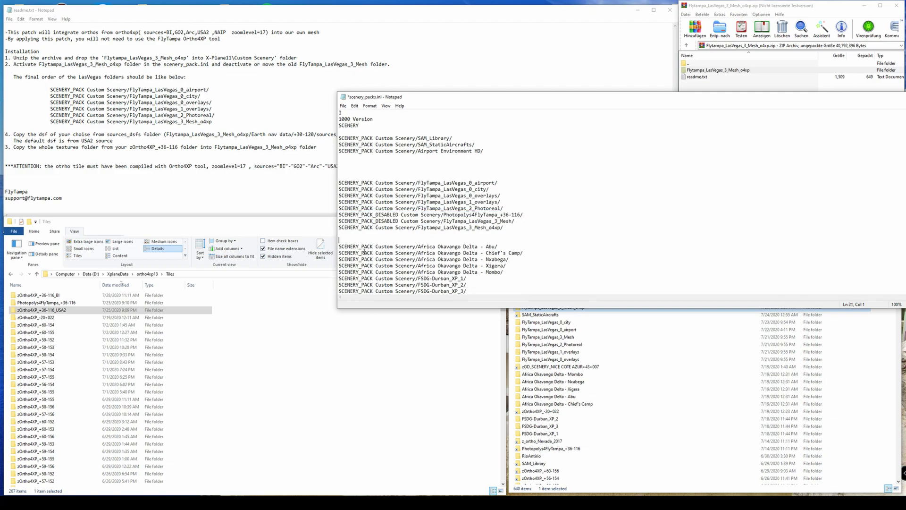
left_click(350, 177)
key("BackSpace")
key("BackSpace")
key("BackSpace")
key("BackSpace")
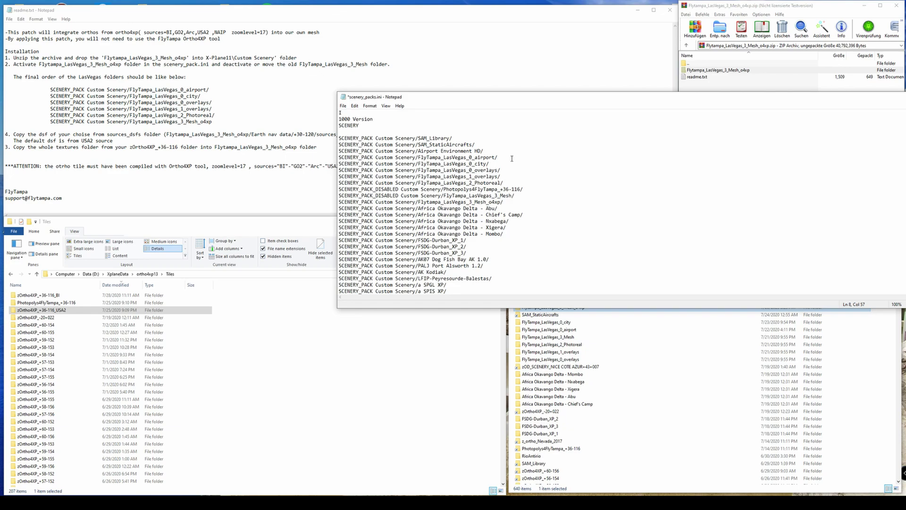
key("ctrl+s")
left_click_drag(562, 97, 373, 105)
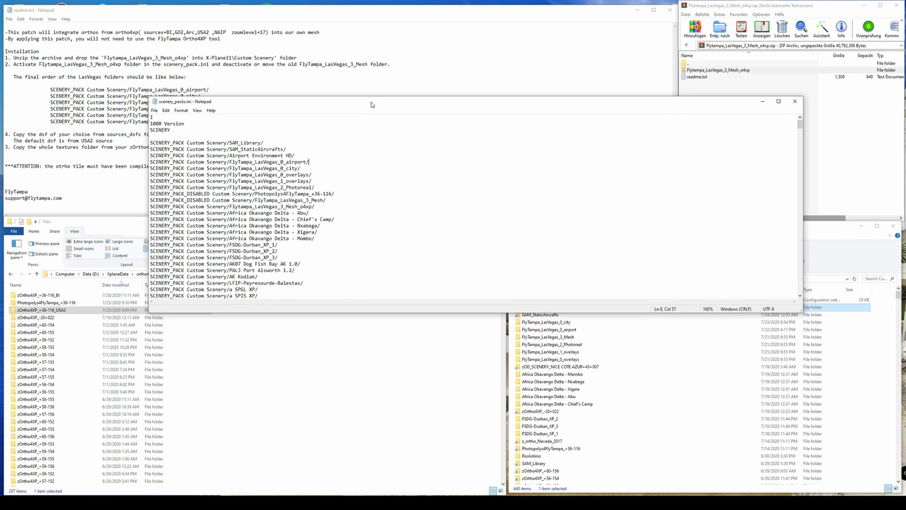
Close scenery_packs.ini and bring the readme.txt installation steps to the front.
left_click(795, 102)
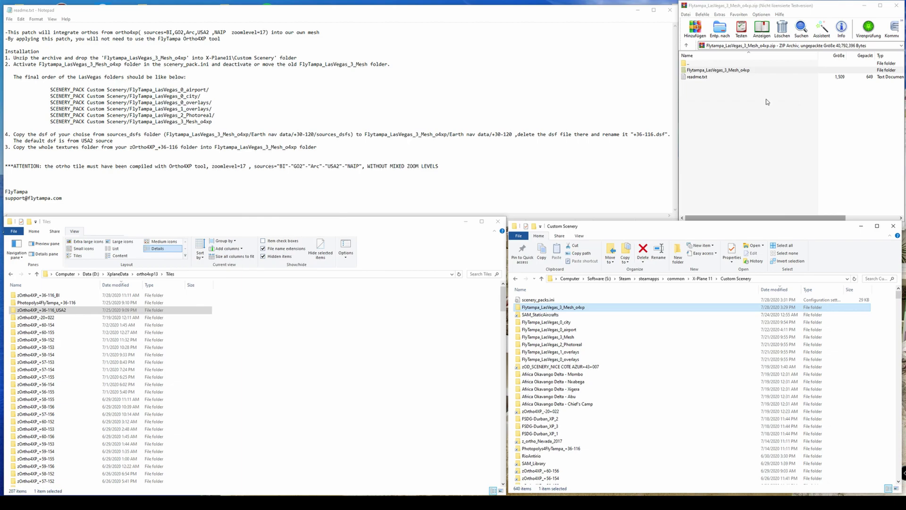
left_click(324, 144)
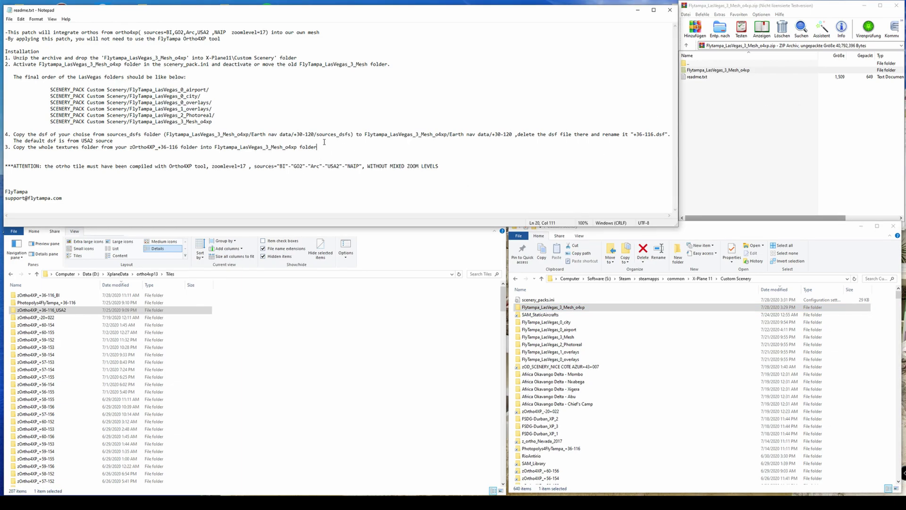